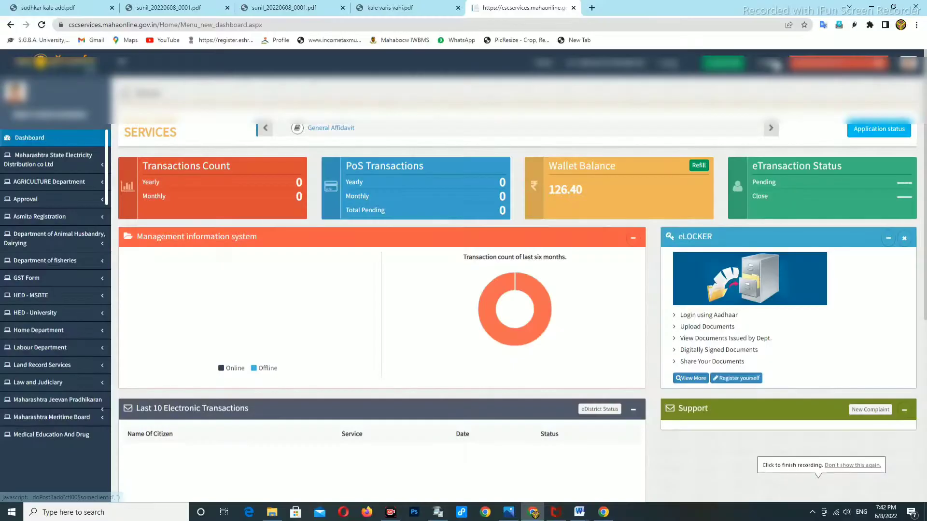
Load the services dashboard, dismiss the notice popup and view the application status page.
{"action": "left_click", "coordinate": [773, 65]}
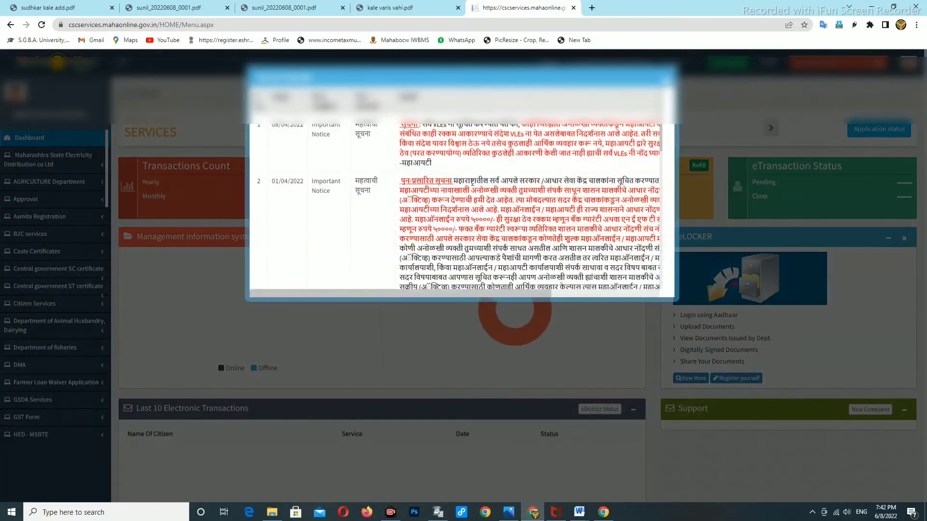
{"action": "left_click", "coordinate": [669, 79]}
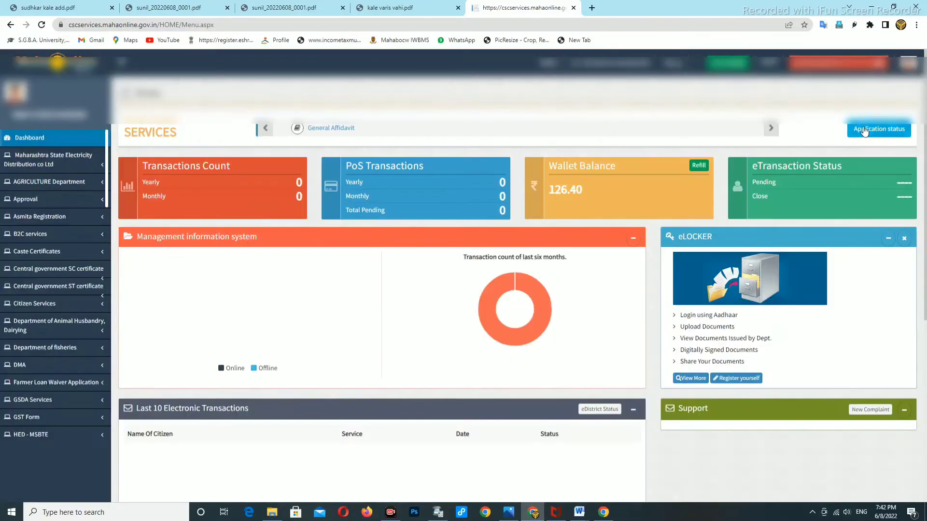
{"action": "left_click", "coordinate": [869, 130]}
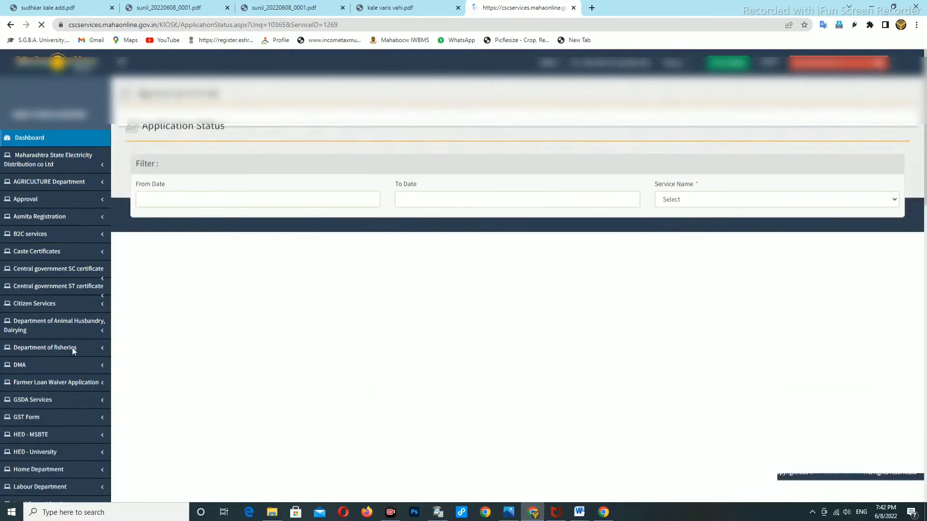
{"action": "scroll", "coordinate": [47, 329], "scroll_direction": "down", "scroll_amount": 5}
{"action": "scroll", "coordinate": [47, 328], "scroll_direction": "down", "scroll_amount": 5}
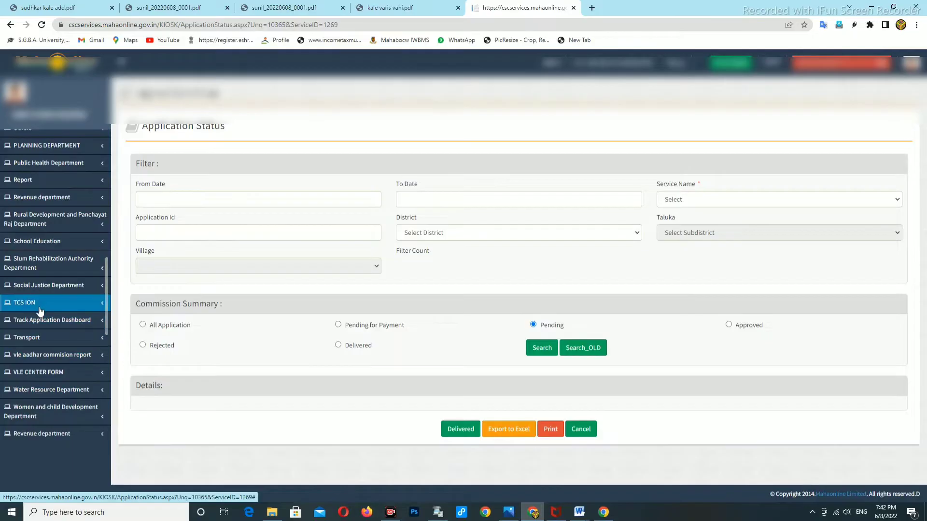
{"action": "scroll", "coordinate": [42, 301], "scroll_direction": "up", "scroll_amount": 3}
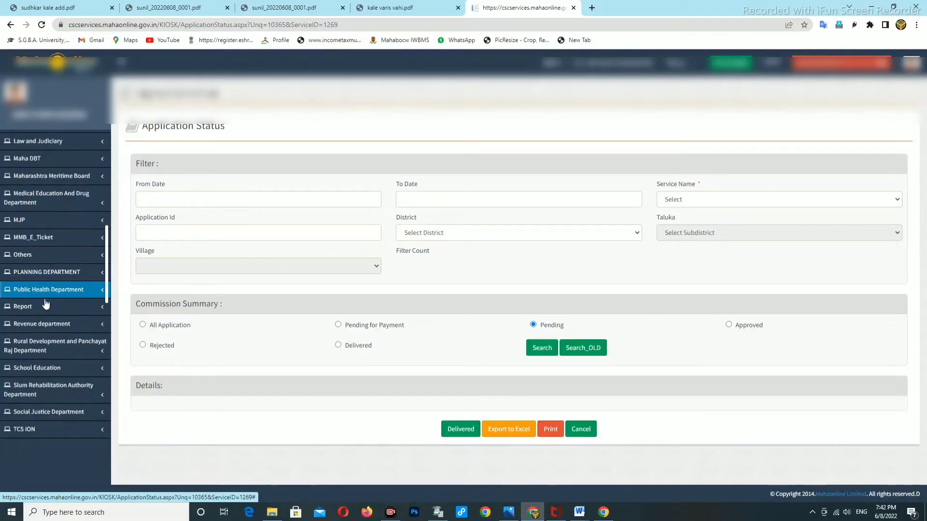
Expand Revenue department services and open the Non-Creamy Layer Certificate form.
{"action": "left_click", "coordinate": [42, 324]}
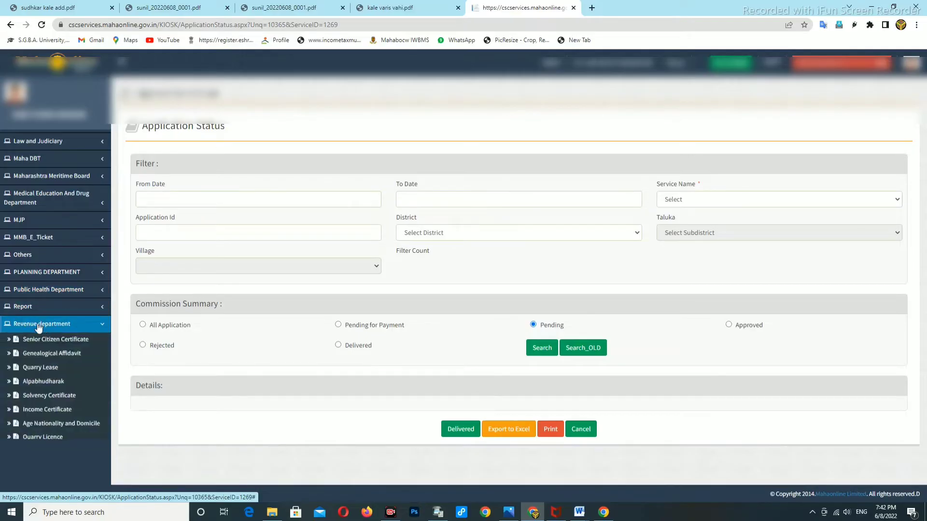
{"action": "scroll", "coordinate": [39, 367], "scroll_direction": "down", "scroll_amount": 4}
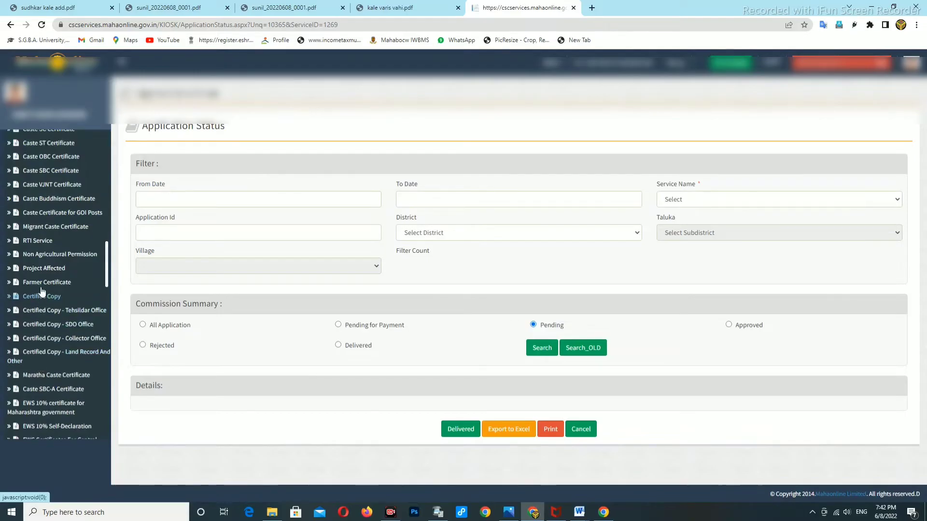
{"action": "scroll", "coordinate": [52, 232], "scroll_direction": "up", "scroll_amount": 3}
{"action": "scroll", "coordinate": [52, 232], "scroll_direction": "up", "scroll_amount": 1}
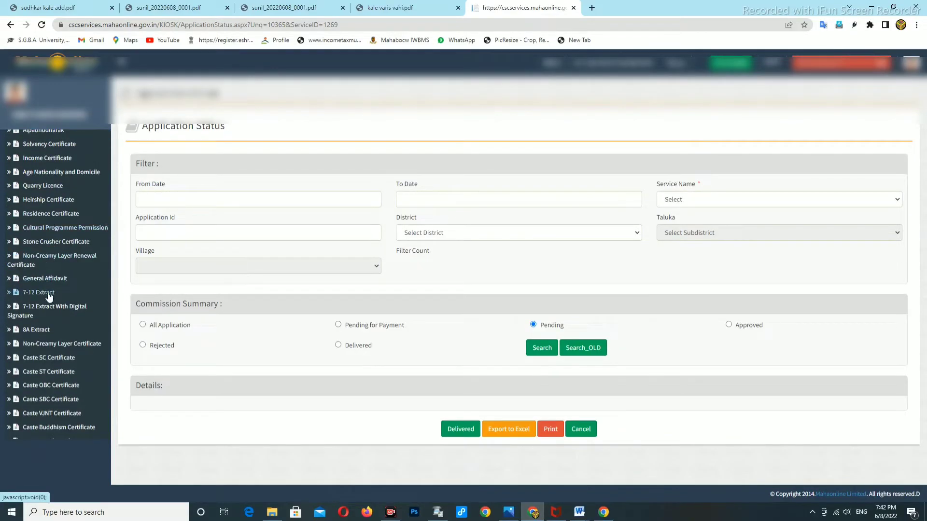
{"action": "left_click", "coordinate": [52, 341]}
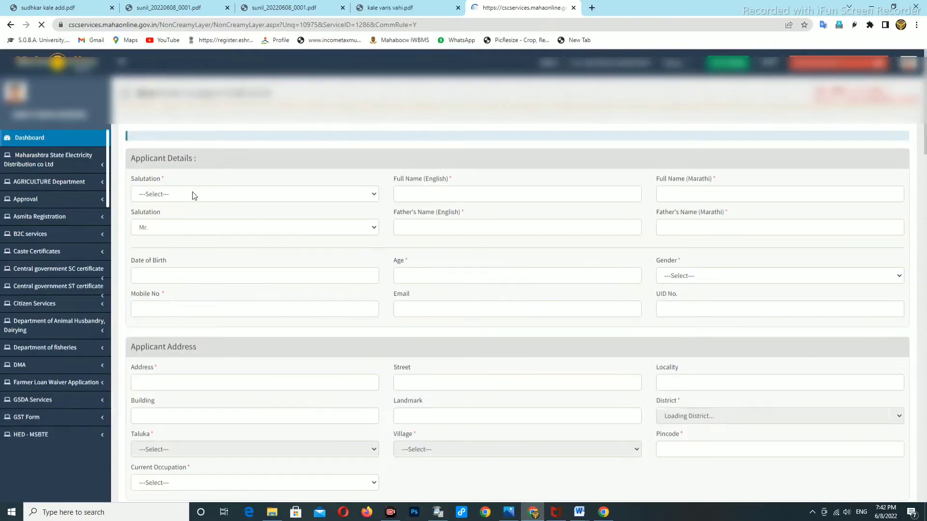
Choose Shri as the applicant's salutation and type the applicant's full name in English.
{"action": "left_click", "coordinate": [193, 194]}
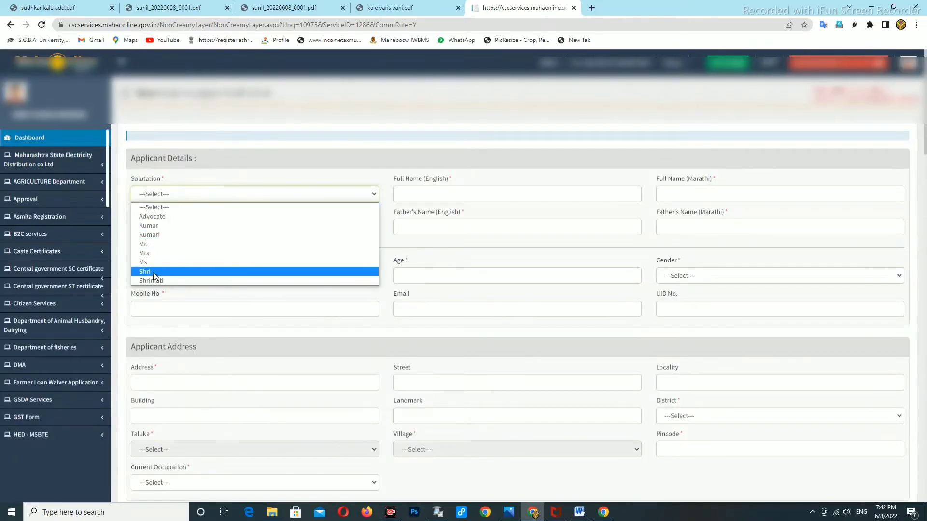
{"action": "left_click", "coordinate": [169, 272]}
{"action": "left_click", "coordinate": [442, 194]}
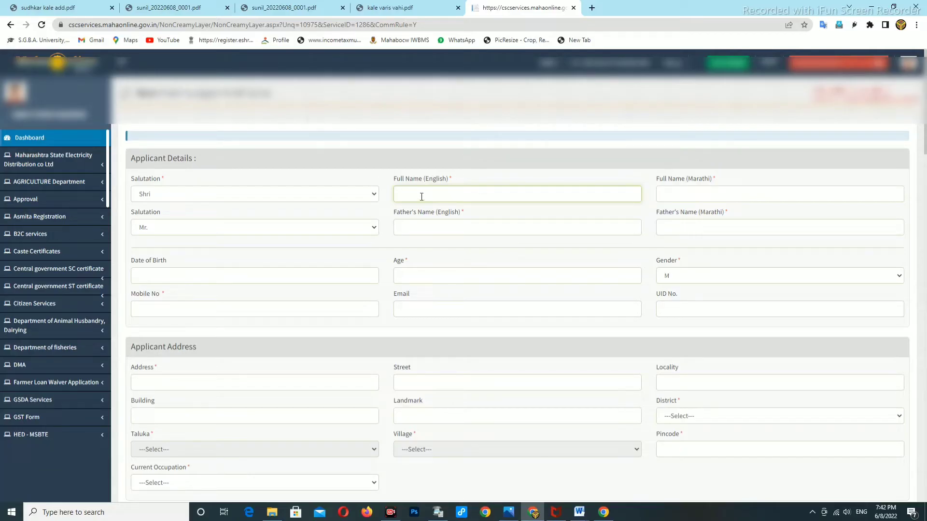
{"action": "type", "text": "su"}
{"action": "key", "text": "BackSpace"}
{"action": "key", "text": "BackSpace"}
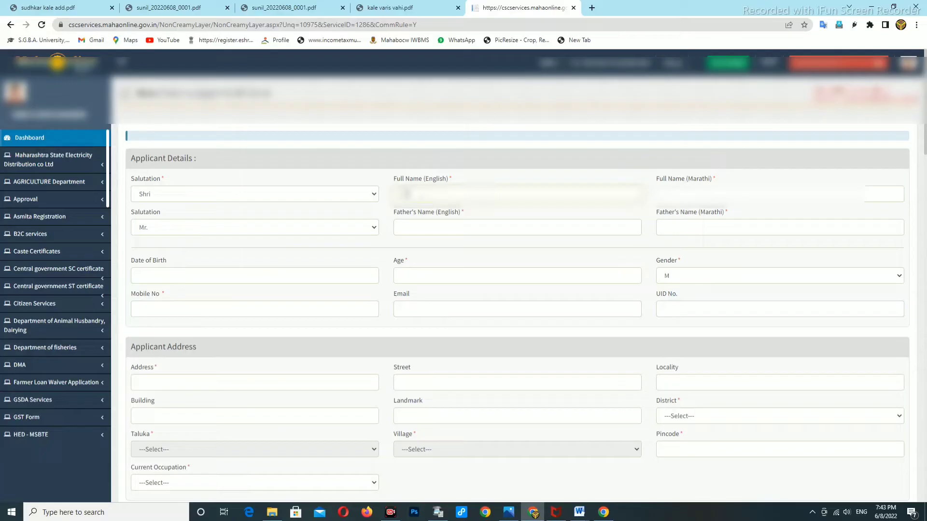
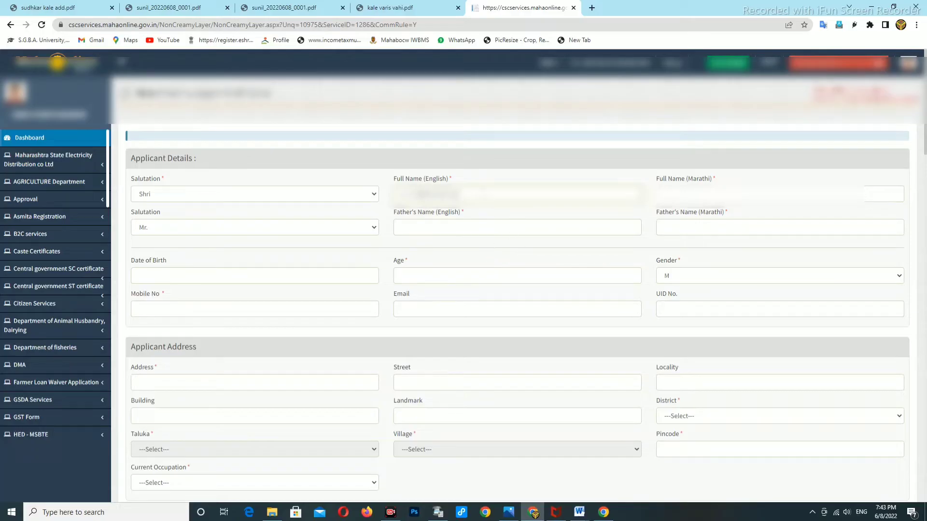
Set the father's salutation to Shri, type his English name and generate the Marathi version.
{"action": "left_click", "coordinate": [180, 232]}
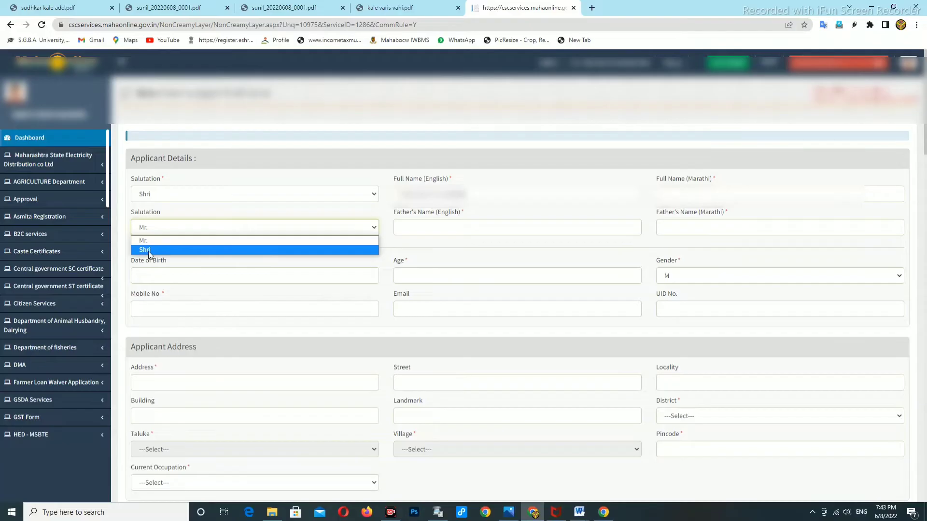
{"action": "left_click", "coordinate": [149, 250]}
{"action": "left_click", "coordinate": [418, 224]}
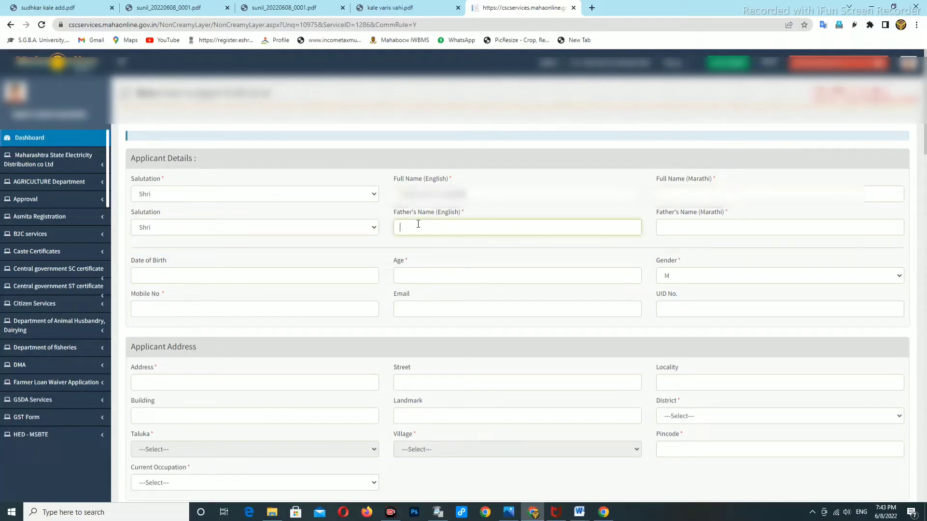
{"action": "type", "text": "GO"}
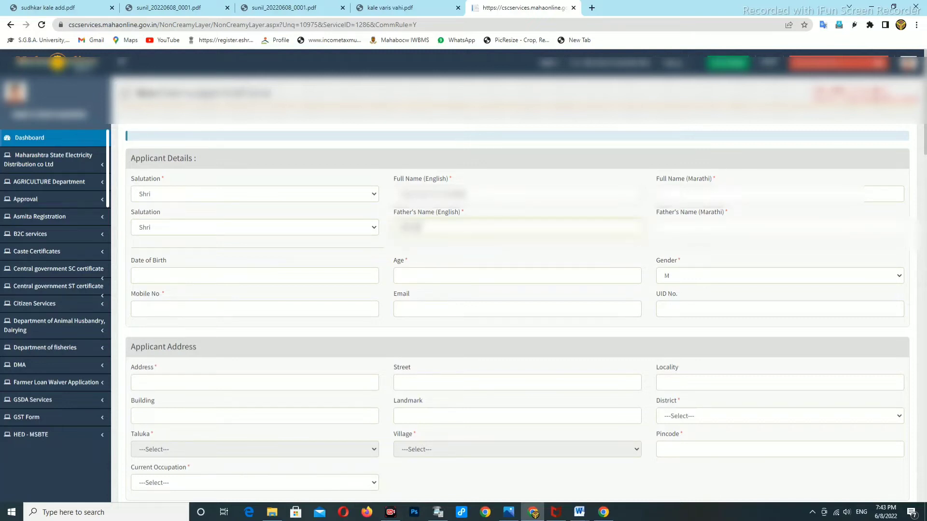
{"action": "key", "text": "BackSpace"}
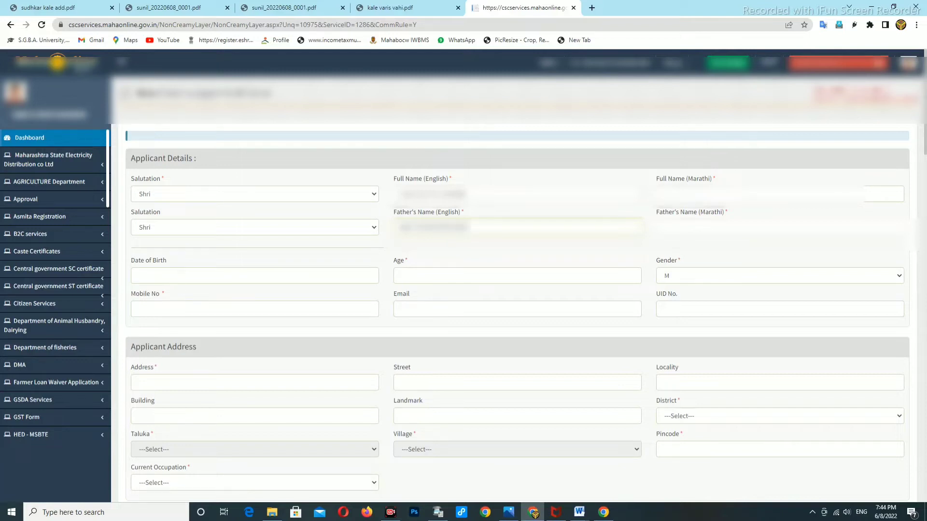
{"action": "left_click", "coordinate": [700, 233]}
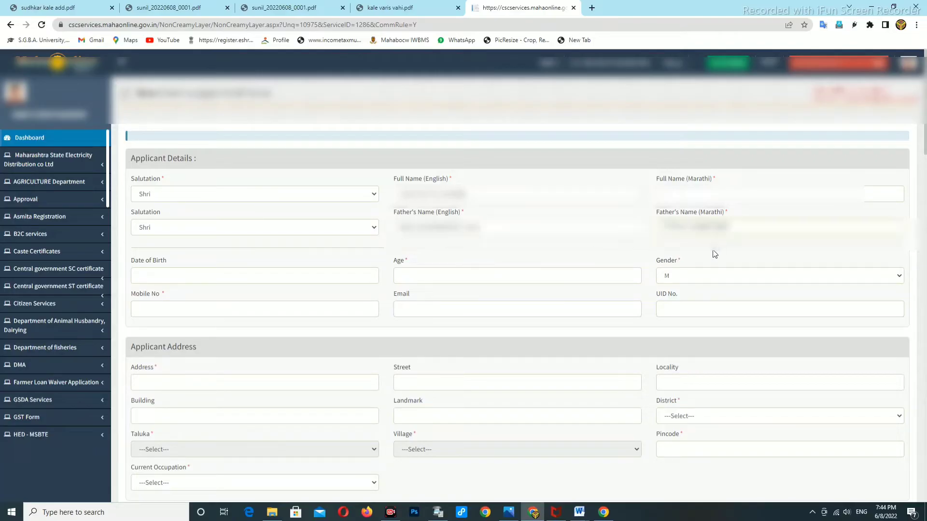
Select the applicant's whole English full name and copy it.
{"action": "left_click", "coordinate": [675, 198]}
{"action": "left_click_drag", "start_coordinate": [400, 194], "coordinate": [466, 193]}
{"action": "left_click", "coordinate": [466, 193]}
{"action": "triple_click", "coordinate": [470, 194]}
{"action": "right_click", "coordinate": [442, 197]}
{"action": "left_click", "coordinate": [467, 236]}
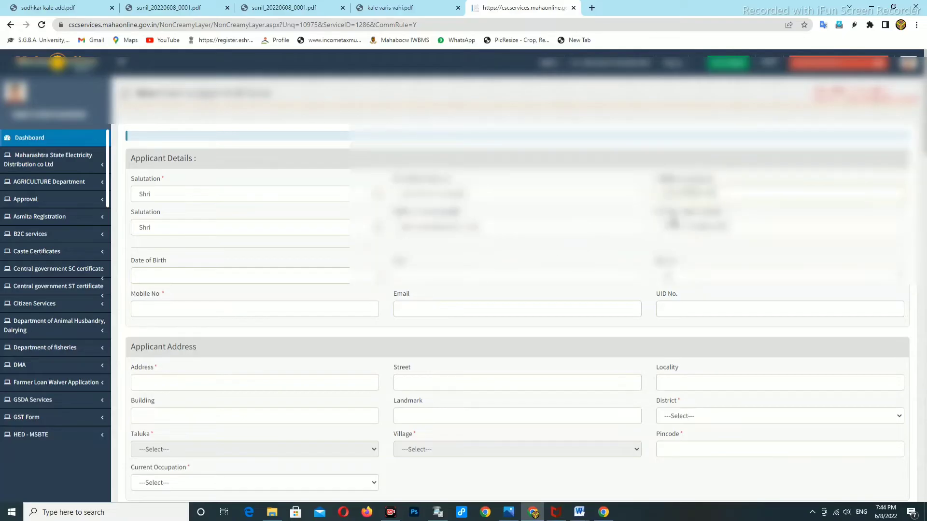
{"action": "scroll", "coordinate": [416, 304], "scroll_direction": "down", "scroll_amount": 1}
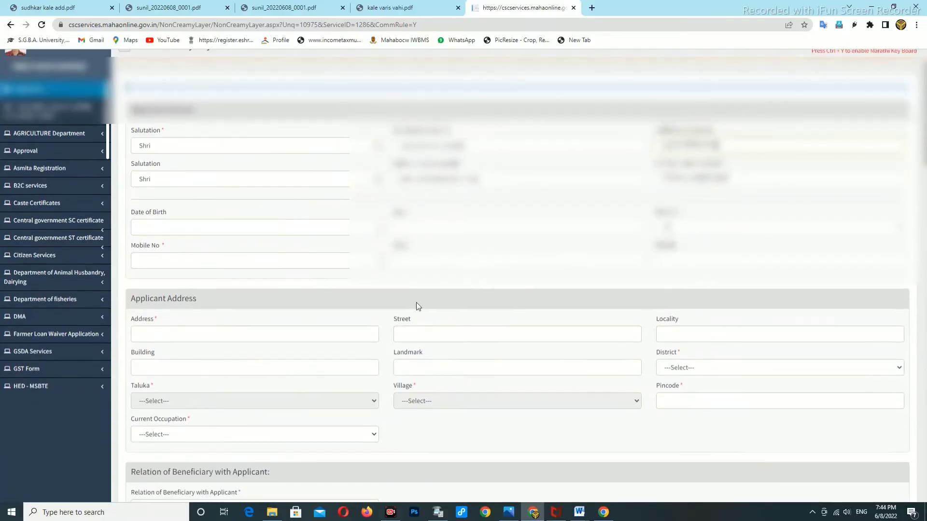
{"action": "left_click", "coordinate": [183, 227]}
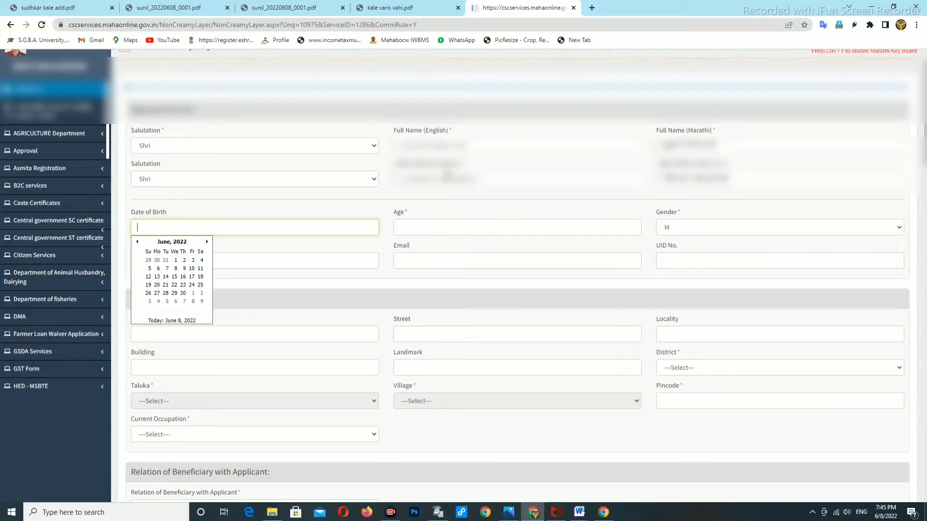
{"action": "left_click", "coordinate": [163, 243]}
{"action": "left_click", "coordinate": [170, 244]}
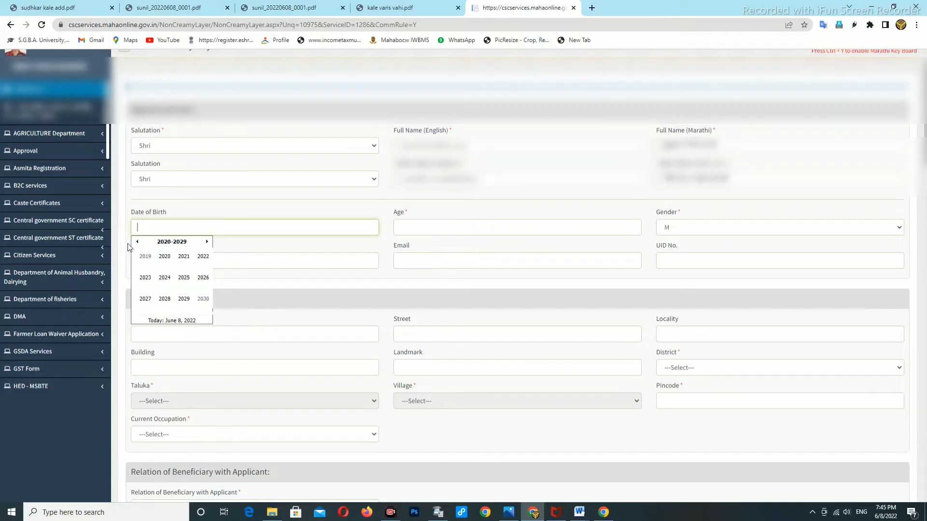
{"action": "left_click", "coordinate": [136, 243]}
{"action": "left_click", "coordinate": [137, 242]}
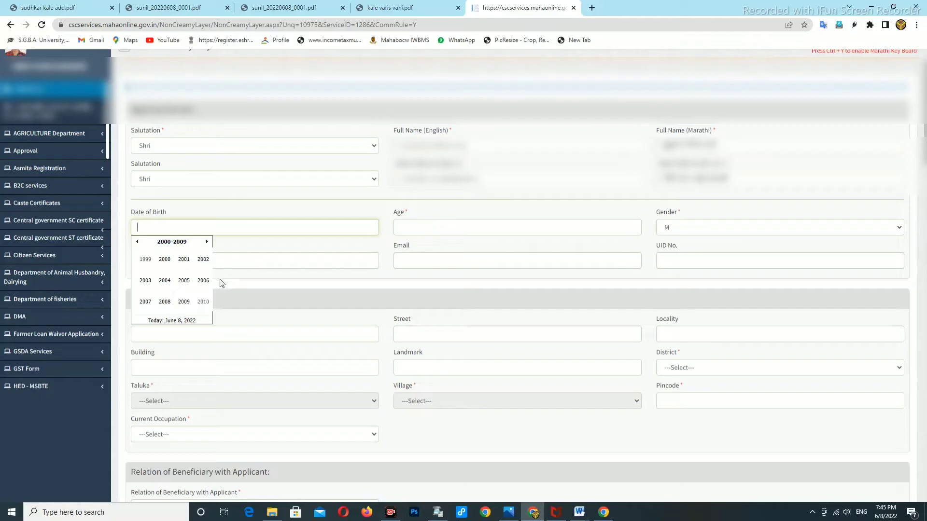
{"action": "left_click", "coordinate": [137, 242]}
{"action": "left_click", "coordinate": [138, 242]}
{"action": "left_click", "coordinate": [138, 243]}
{"action": "left_click", "coordinate": [138, 243]}
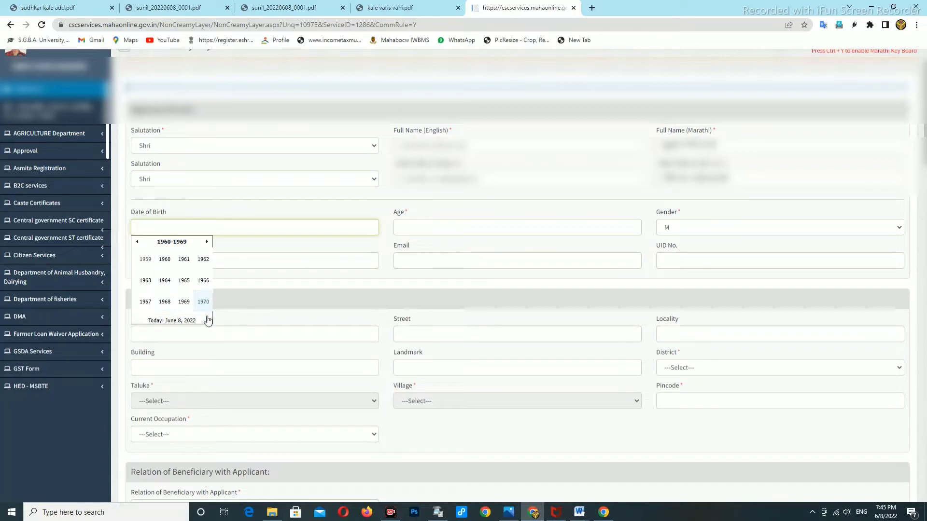
{"action": "left_click", "coordinate": [185, 304]}
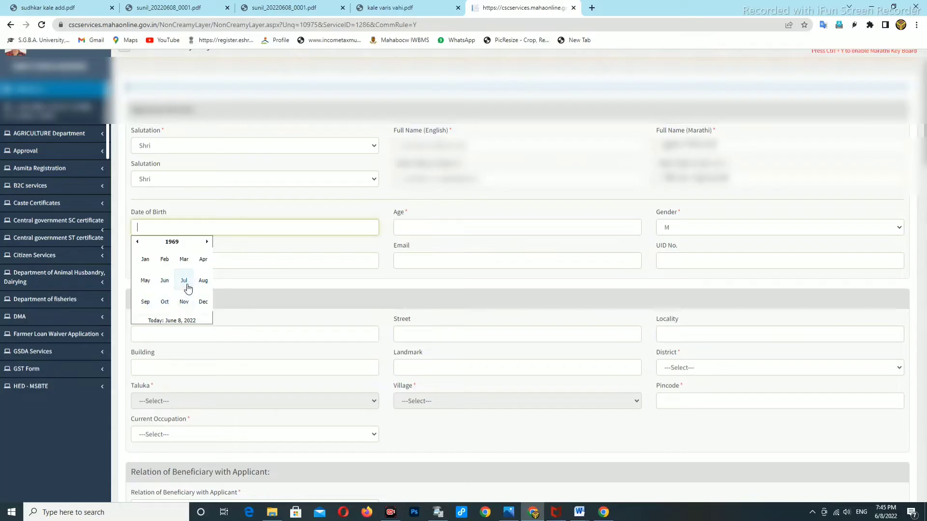
{"action": "left_click", "coordinate": [184, 281]}
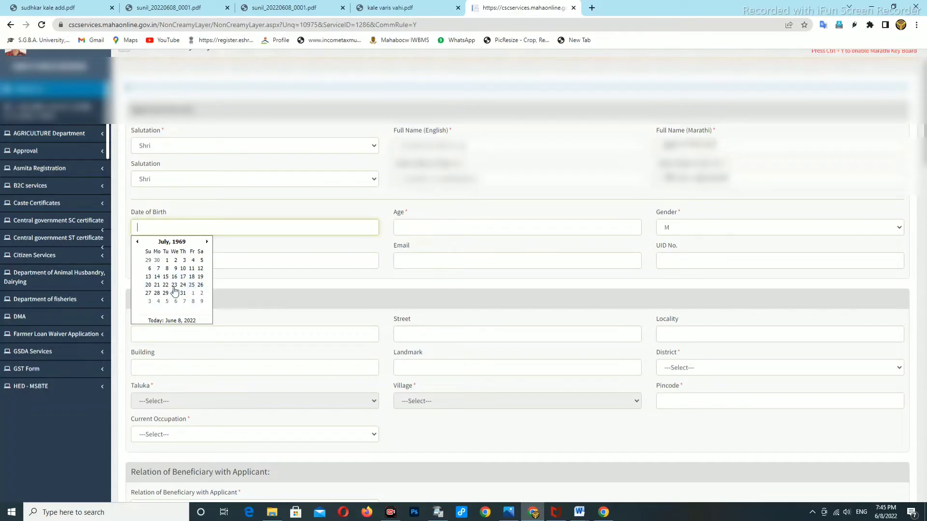
{"action": "left_click", "coordinate": [148, 285]}
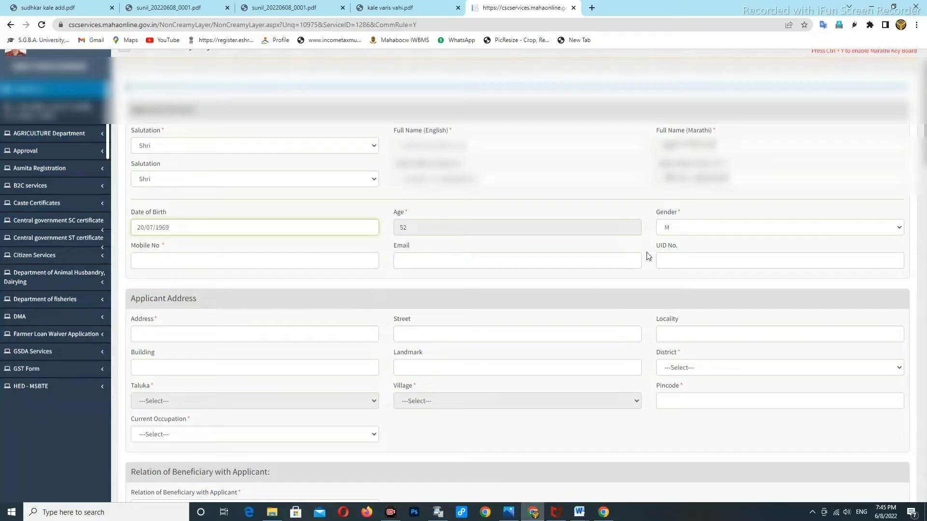
Enter the applicant's mobile number and move on to the UID No. field.
{"action": "left_click", "coordinate": [181, 263]}
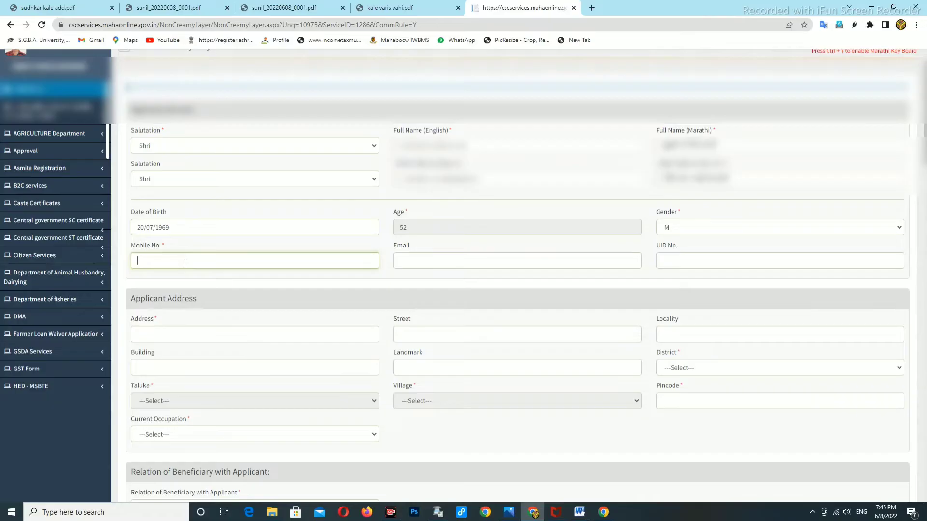
{"action": "type", "text": "9"}
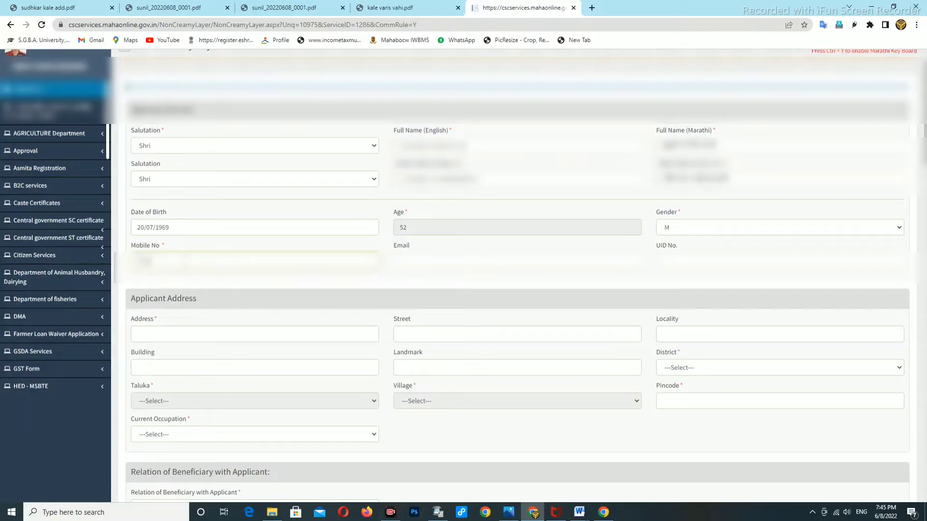
{"action": "type", "text": "87"}
{"action": "left_click", "coordinate": [663, 260]}
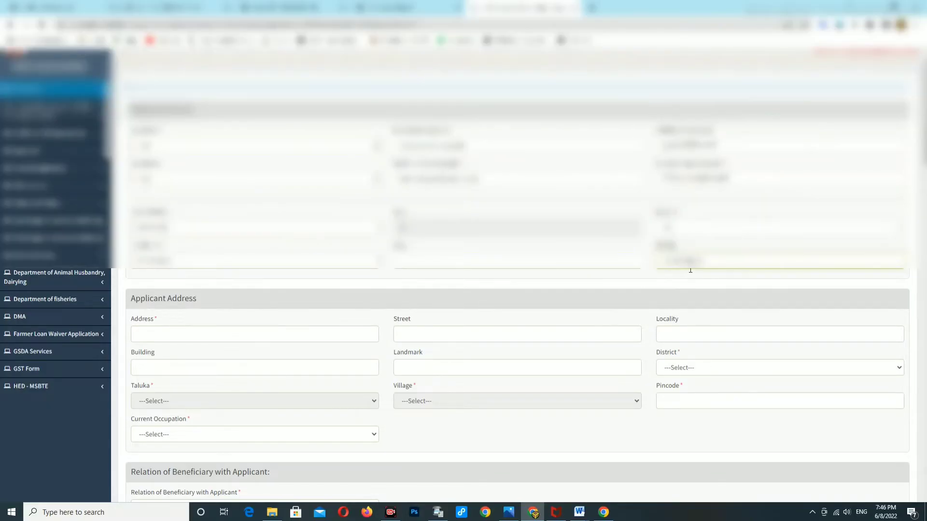
Type the applicant's postal address line into the address field.
{"action": "scroll", "coordinate": [699, 290], "scroll_direction": "down", "scroll_amount": 1}
{"action": "left_click", "coordinate": [162, 289]}
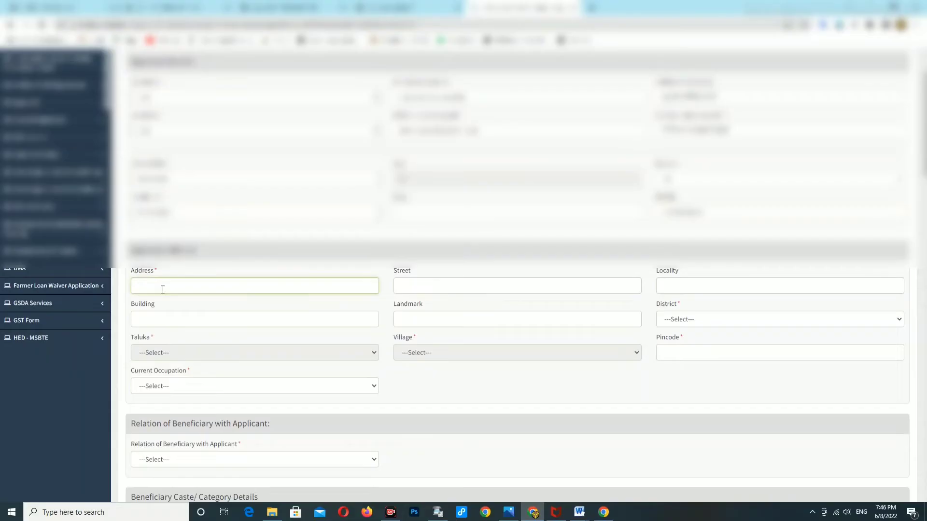
{"action": "left_click", "coordinate": [435, 286]}
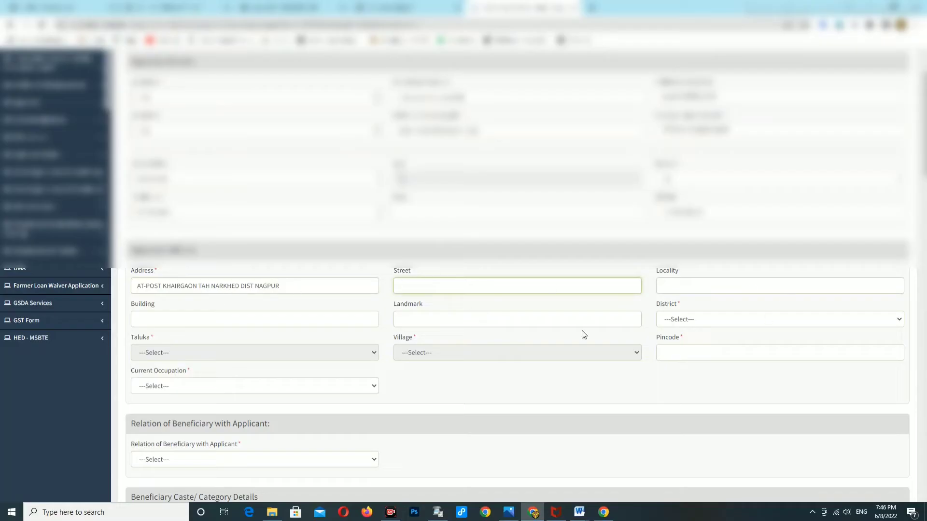
Select district Nagpur, taluka Narkhed and village Khairgaon, and enter the pincode.
{"action": "left_click", "coordinate": [690, 324]}
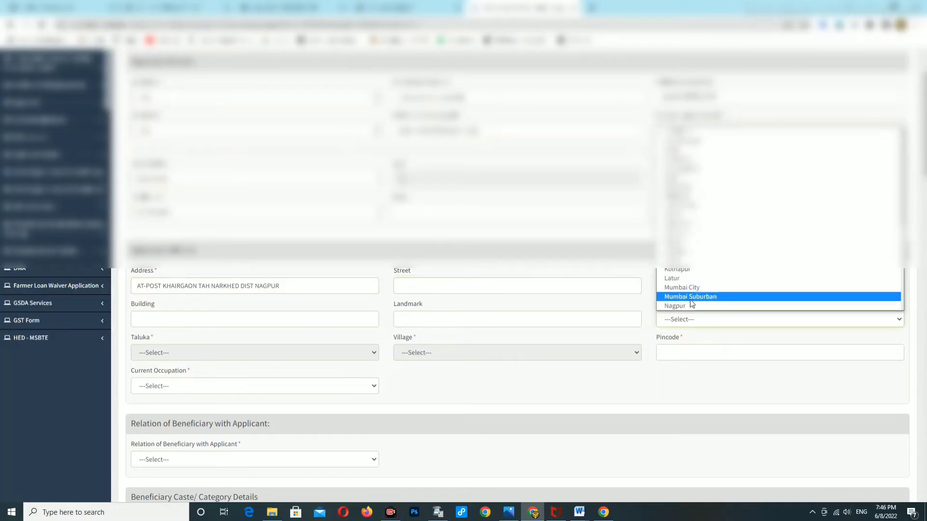
{"action": "left_click", "coordinate": [683, 306]}
{"action": "left_click", "coordinate": [203, 357]}
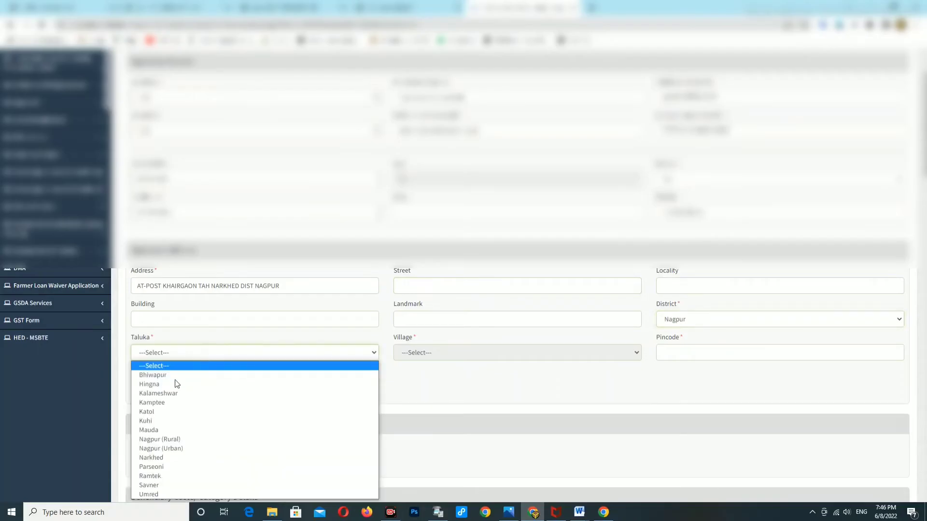
{"action": "left_click", "coordinate": [154, 459]}
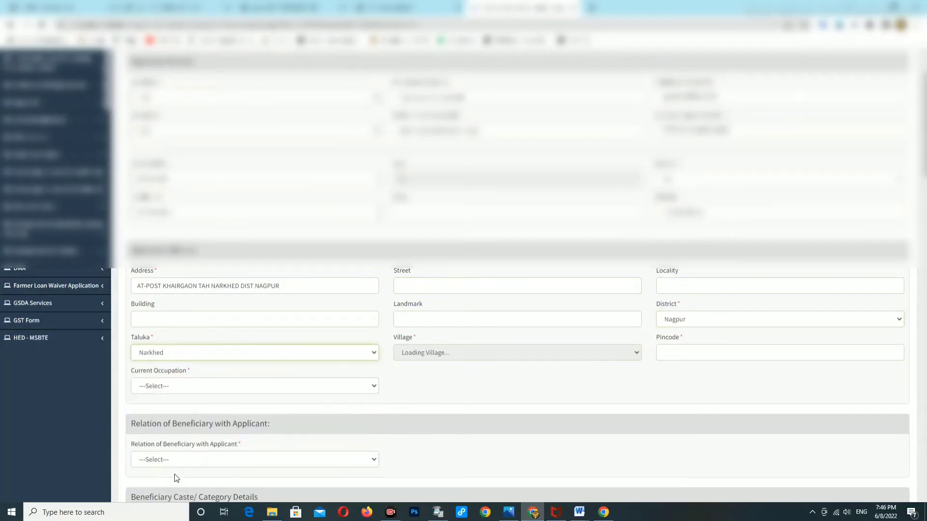
{"action": "left_click", "coordinate": [445, 355]}
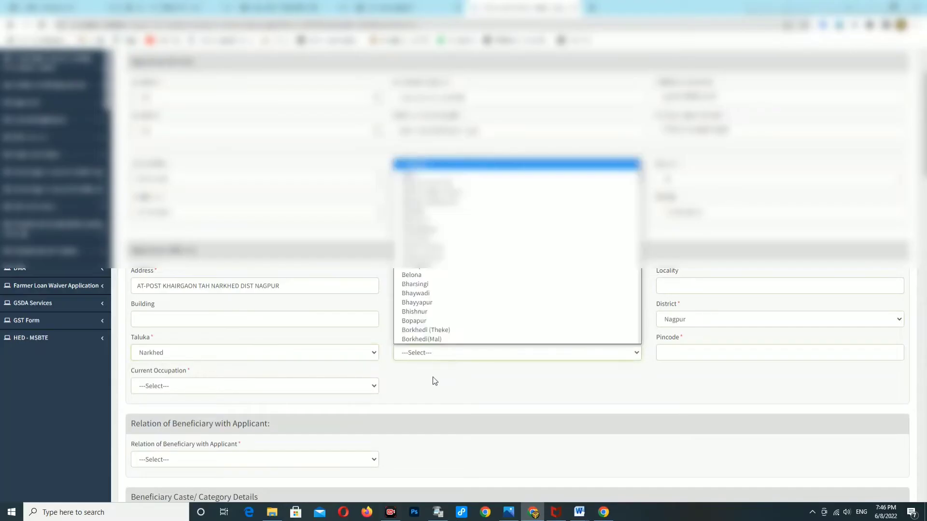
{"action": "type", "text": "kari"}
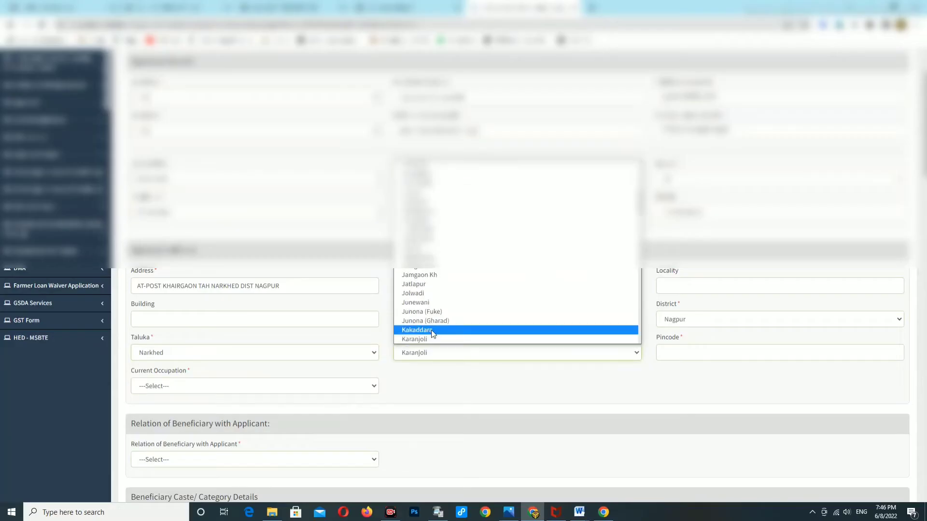
{"action": "type", "text": "khai"}
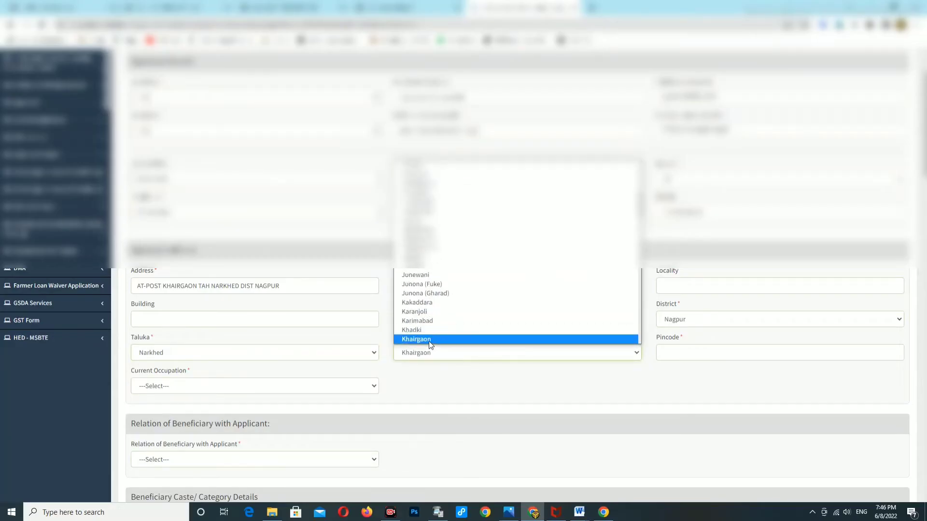
{"action": "left_click", "coordinate": [427, 340]}
{"action": "left_click", "coordinate": [692, 355]}
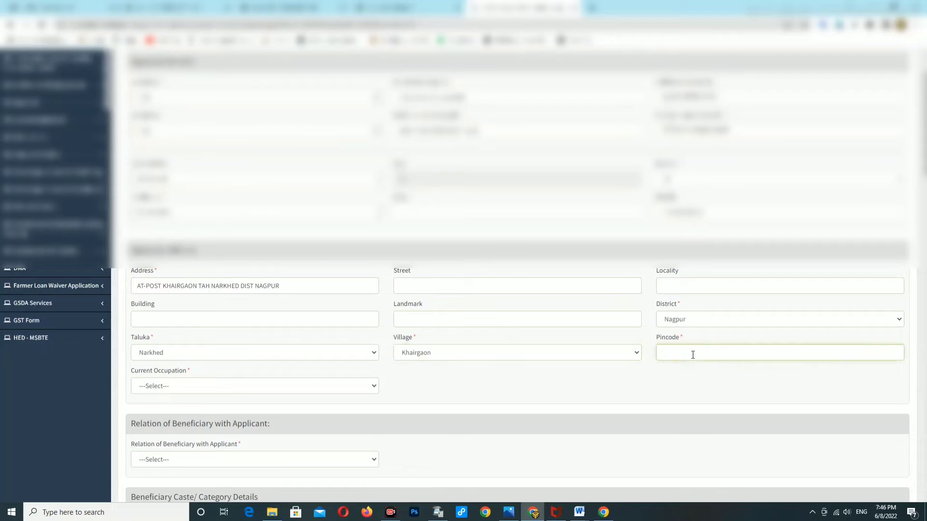
{"action": "type", "text": "441303"}
Set the current occupation to Teacher.
{"action": "left_click", "coordinate": [184, 385]}
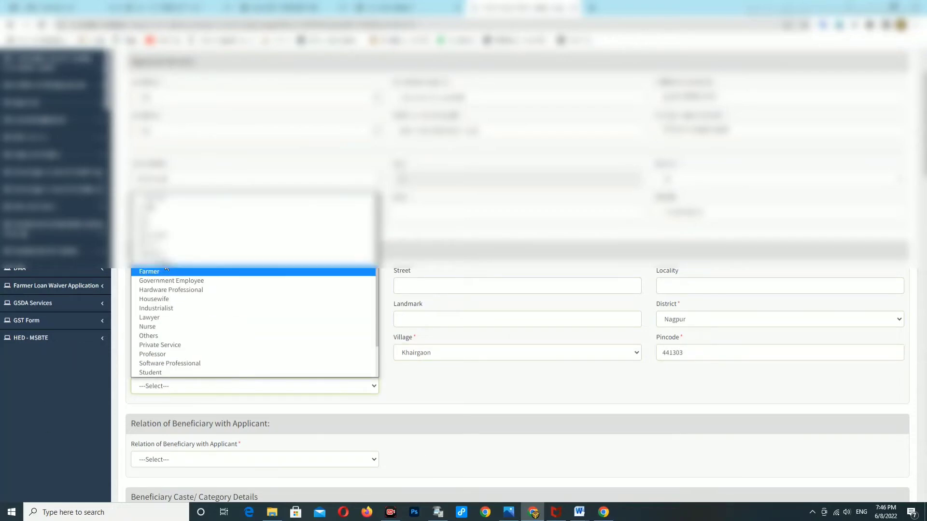
{"action": "scroll", "coordinate": [168, 289], "scroll_direction": "down", "scroll_amount": 1}
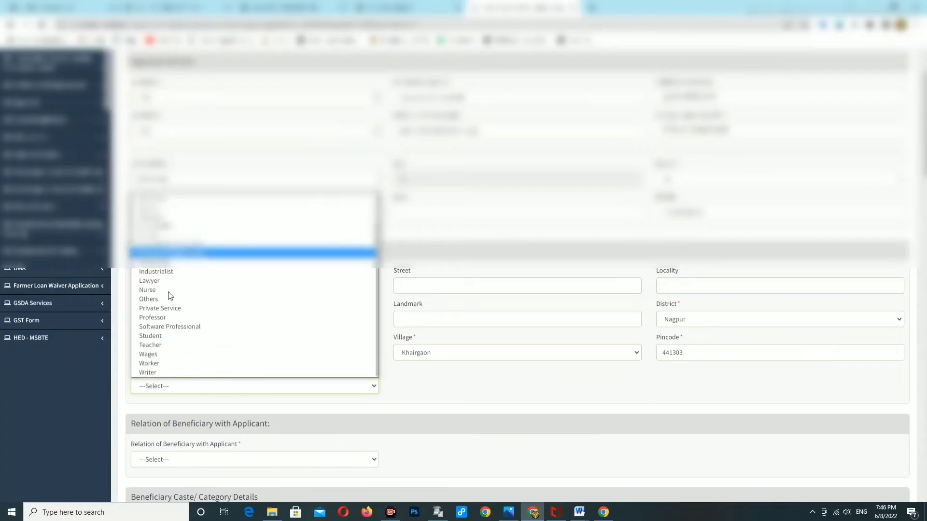
{"action": "left_click", "coordinate": [161, 348]}
{"action": "scroll", "coordinate": [349, 416], "scroll_direction": "down", "scroll_amount": 1}
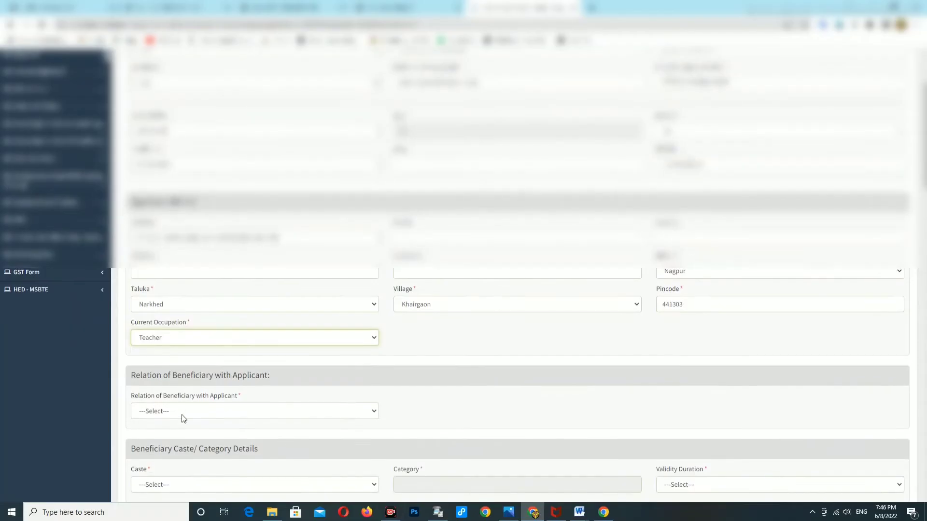
Set the beneficiary's relation to Daughter and salutation to Kumari.
{"action": "left_click", "coordinate": [182, 412]}
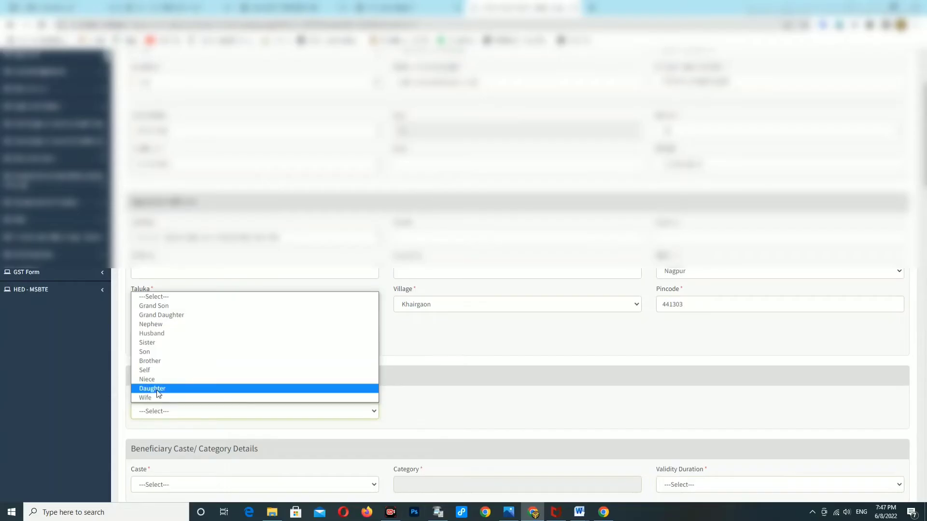
{"action": "left_click", "coordinate": [158, 389]}
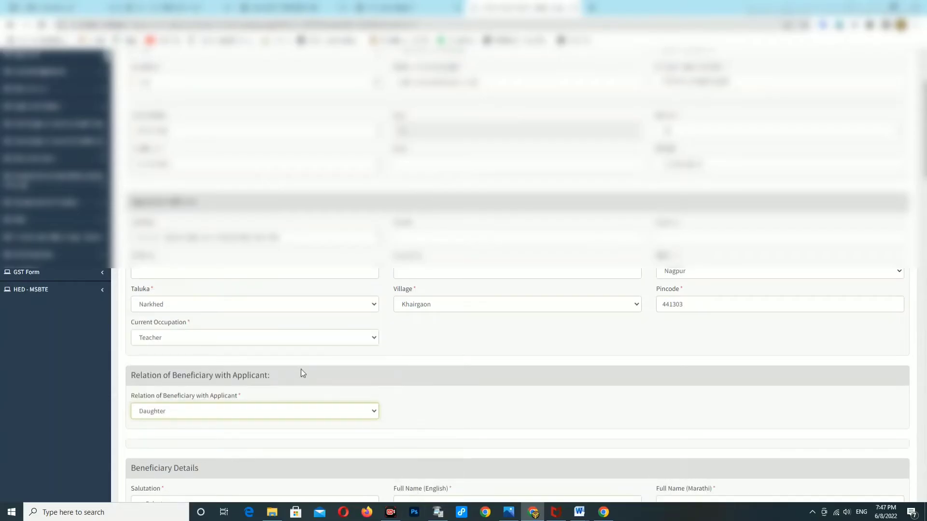
{"action": "scroll", "coordinate": [300, 369], "scroll_direction": "down", "scroll_amount": 1}
{"action": "scroll", "coordinate": [291, 340], "scroll_direction": "down", "scroll_amount": 2}
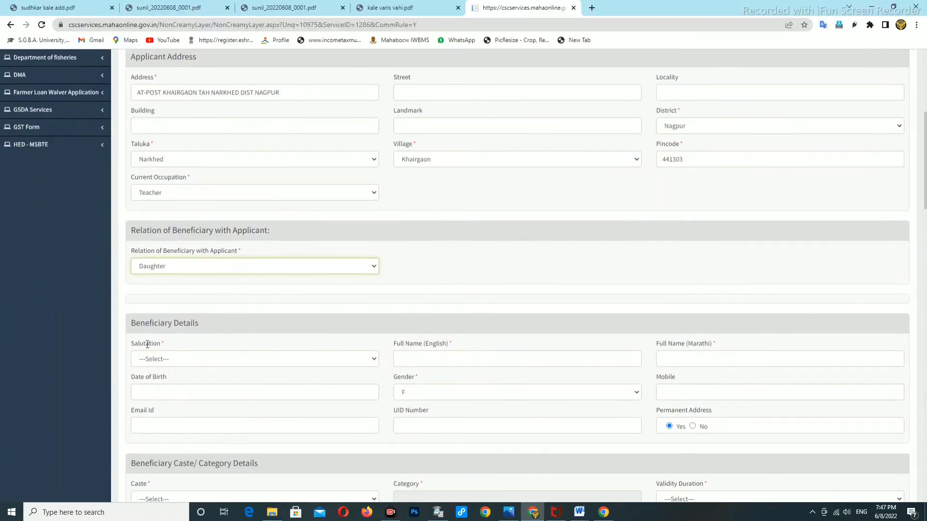
{"action": "left_click", "coordinate": [167, 362]}
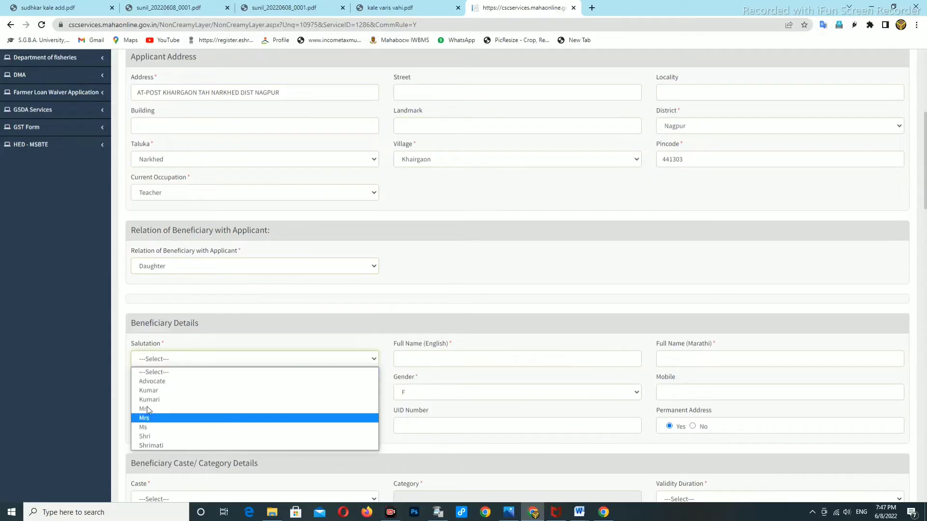
{"action": "left_click", "coordinate": [156, 401]}
Type the beneficiary's English full name and try pasting it into the Marathi field.
{"action": "left_click", "coordinate": [415, 357]}
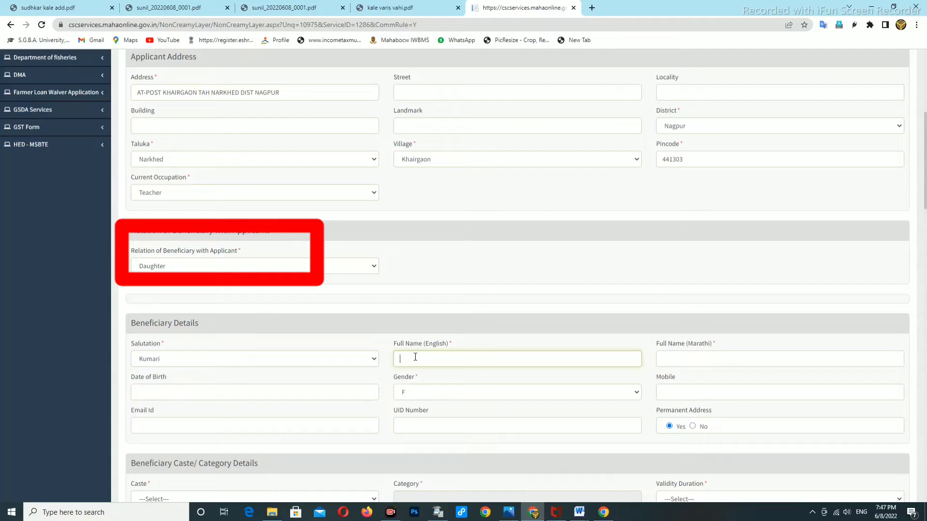
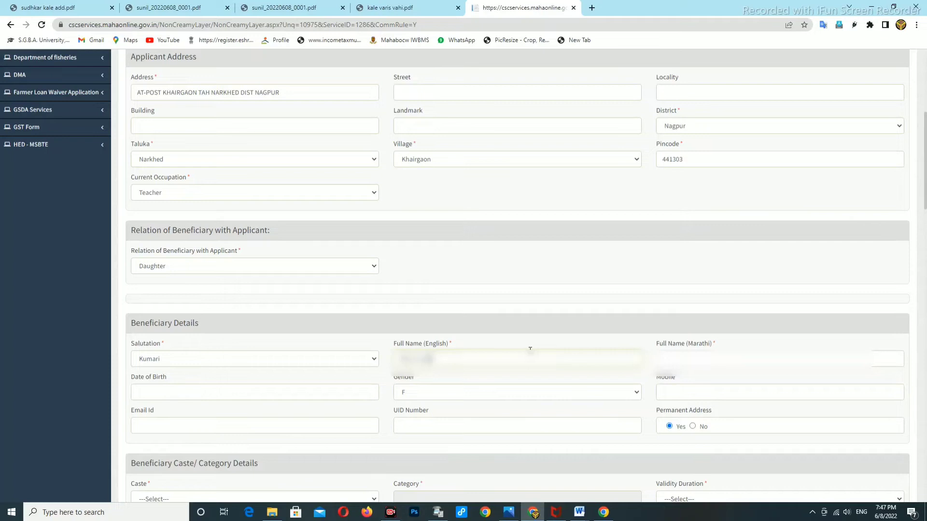
{"action": "left_click", "coordinate": [662, 358]}
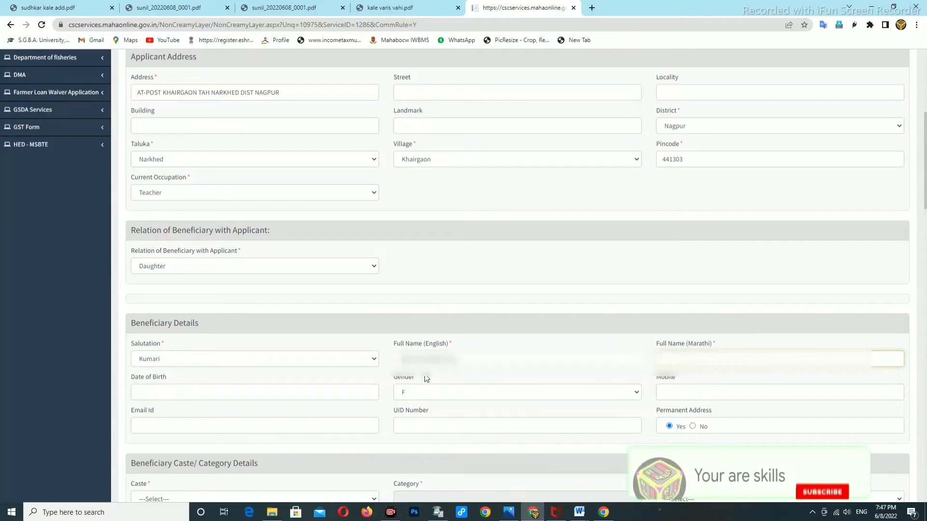
{"action": "left_click_drag", "start_coordinate": [400, 358], "coordinate": [463, 360]}
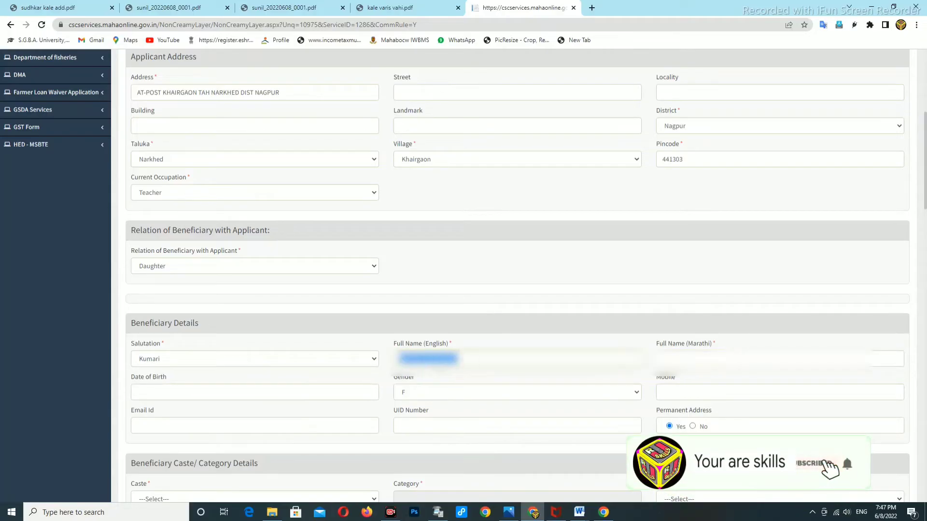
{"action": "right_click", "coordinate": [437, 361]}
{"action": "left_click", "coordinate": [464, 236]}
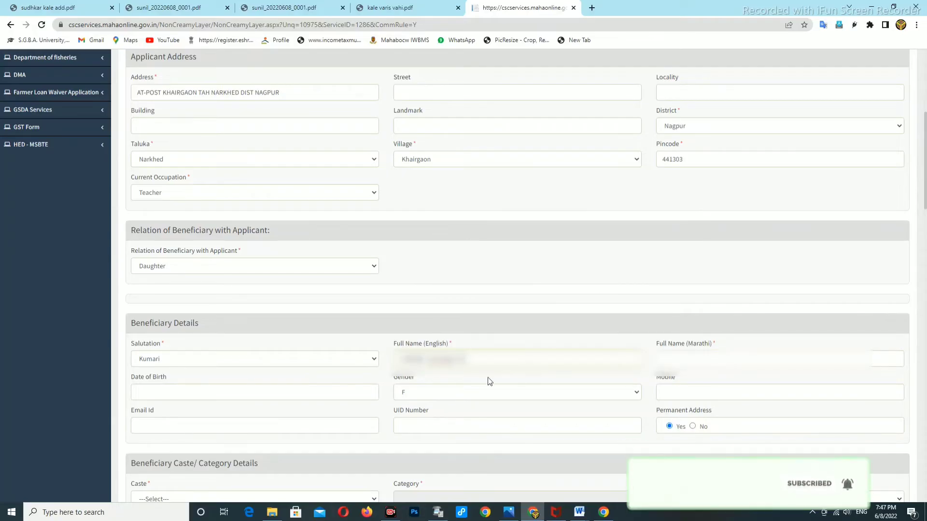
{"action": "left_click", "coordinate": [663, 358]}
{"action": "key", "text": "ctrl+v"}
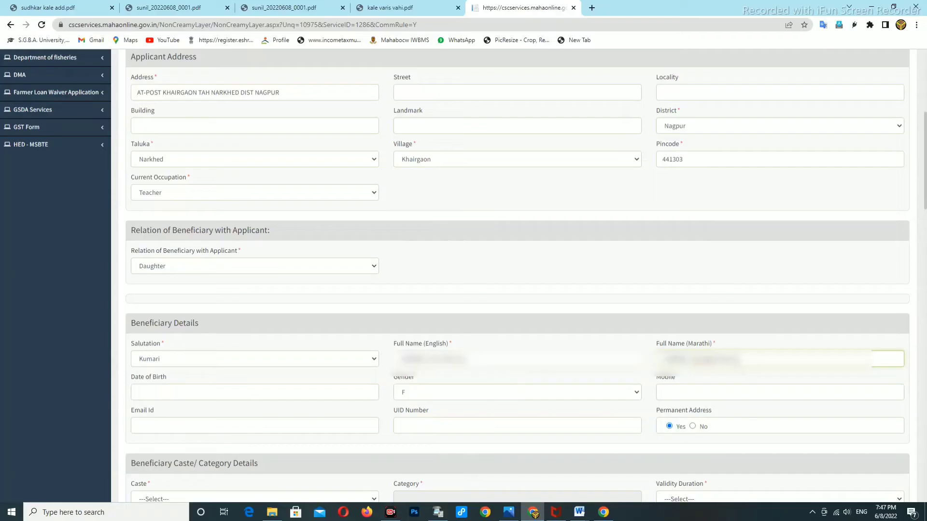
{"action": "key", "text": "BackSpace"}
{"action": "key", "text": "BackSpace"}
{"action": "key", "text": "BackSpace"}
{"action": "key", "text": "BackSpace"}
{"action": "key", "text": "BackSpace"}
{"action": "key", "text": "BackSpace"}
{"action": "key", "text": "BackSpace"}
{"action": "key", "text": "BackSpace"}
{"action": "key", "text": "BackSpace"}
{"action": "key", "text": "BackSpace"}
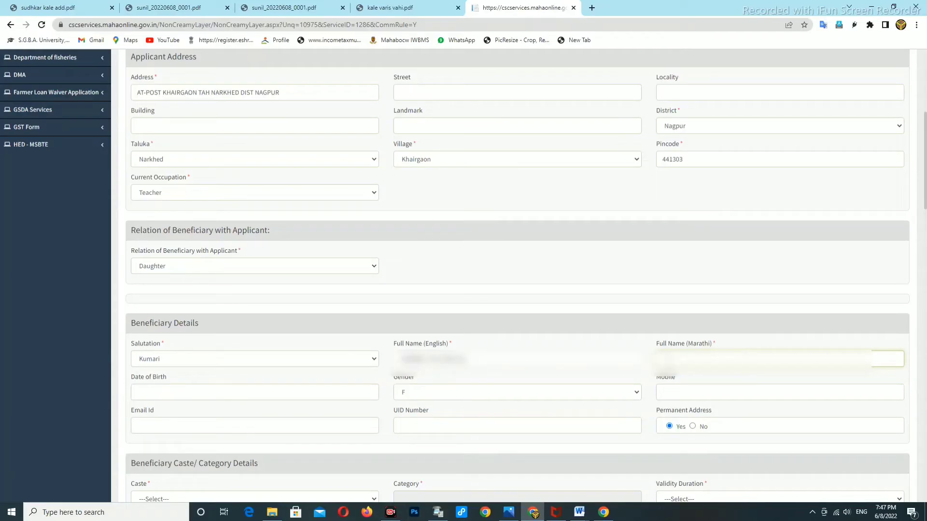
{"action": "key", "text": "ctrl+v"}
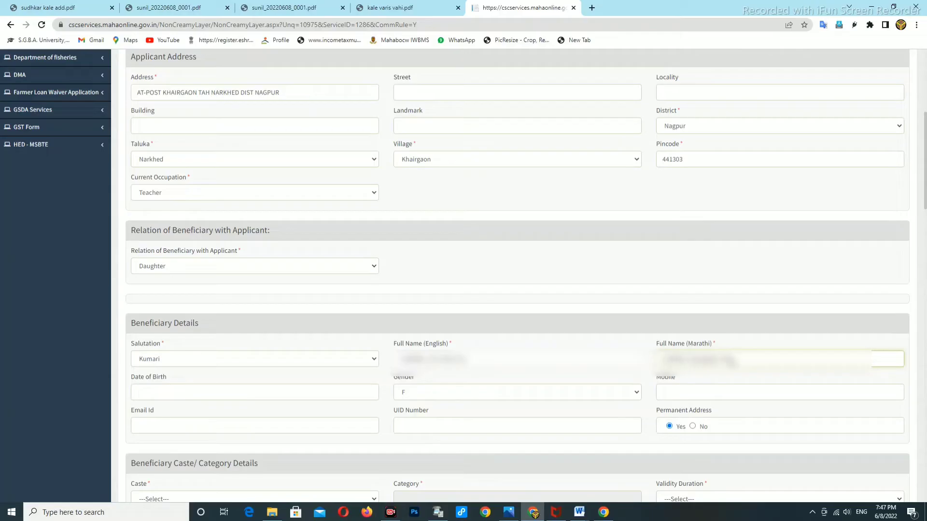
{"action": "key", "text": "BackSpace"}
{"action": "key", "text": "BackSpace"}
{"action": "key", "text": "BackSpace"}
{"action": "key", "text": "BackSpace"}
{"action": "key", "text": "BackSpace"}
{"action": "key", "text": "BackSpace"}
{"action": "key", "text": "BackSpace"}
{"action": "key", "text": "BackSpace"}
{"action": "key", "text": "BackSpace"}
{"action": "key", "text": "BackSpace"}
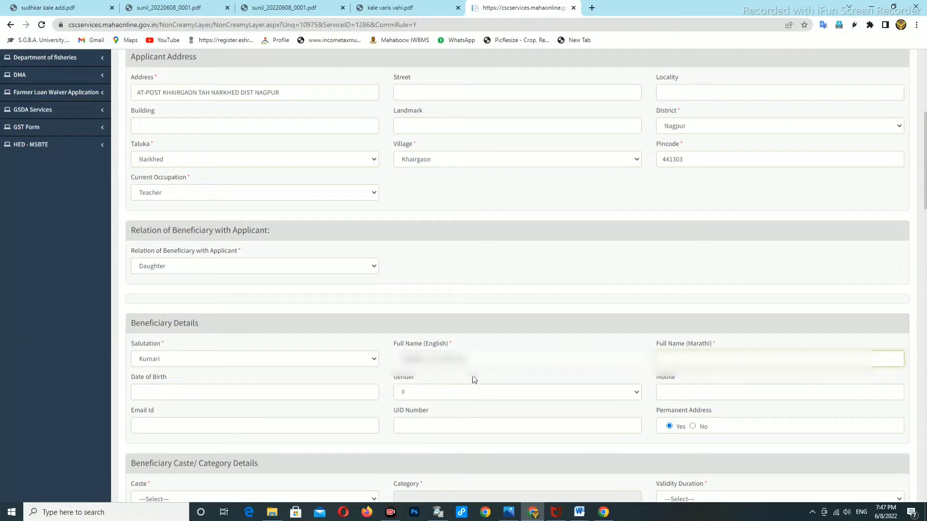
Correct the beneficiary's English full name so the Marathi name fills in.
{"action": "left_click", "coordinate": [479, 362]}
{"action": "key", "text": "BackSpace"}
{"action": "key", "text": "BackSpace"}
{"action": "key", "text": "BackSpace"}
{"action": "key", "text": "BackSpace"}
{"action": "key", "text": "BackSpace"}
{"action": "key", "text": "BackSpace"}
{"action": "key", "text": "BackSpace"}
{"action": "key", "text": "BackSpace"}
{"action": "key", "text": "BackSpace"}
{"action": "key", "text": "BackSpace"}
{"action": "key", "text": "BackSpace"}
{"action": "key", "text": "BackSpace"}
{"action": "key", "text": "BackSpace"}
{"action": "key", "text": "BackSpace"}
{"action": "key", "text": "BackSpace"}
{"action": "key", "text": "BackSpace"}
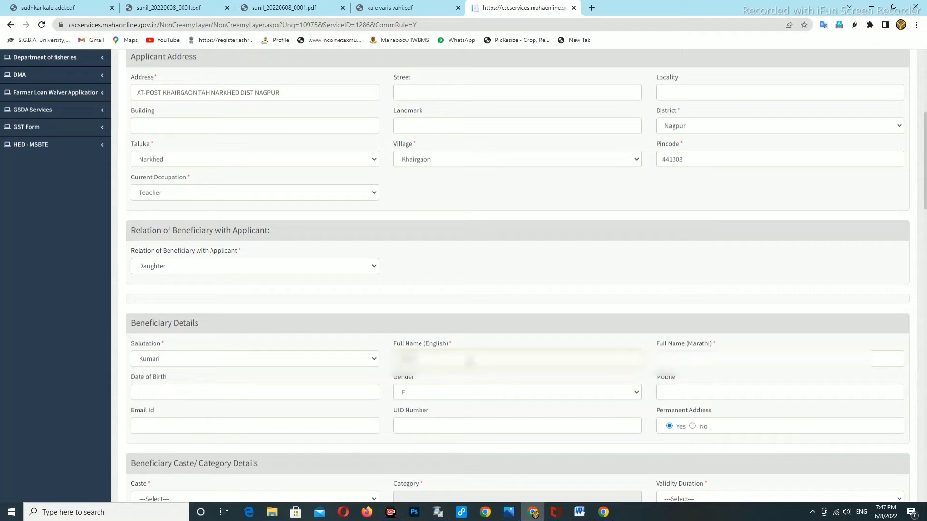
{"action": "type", "text": "aaaara"}
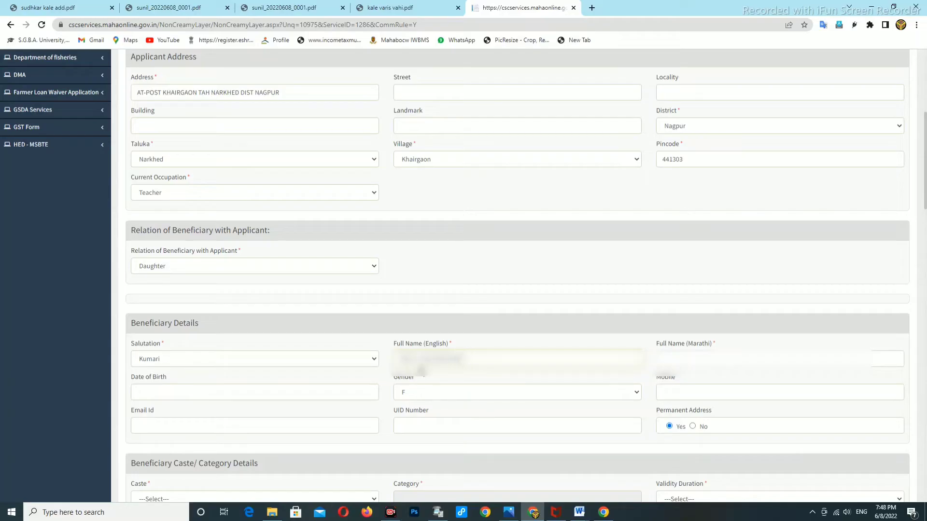
{"action": "left_click", "coordinate": [714, 366]}
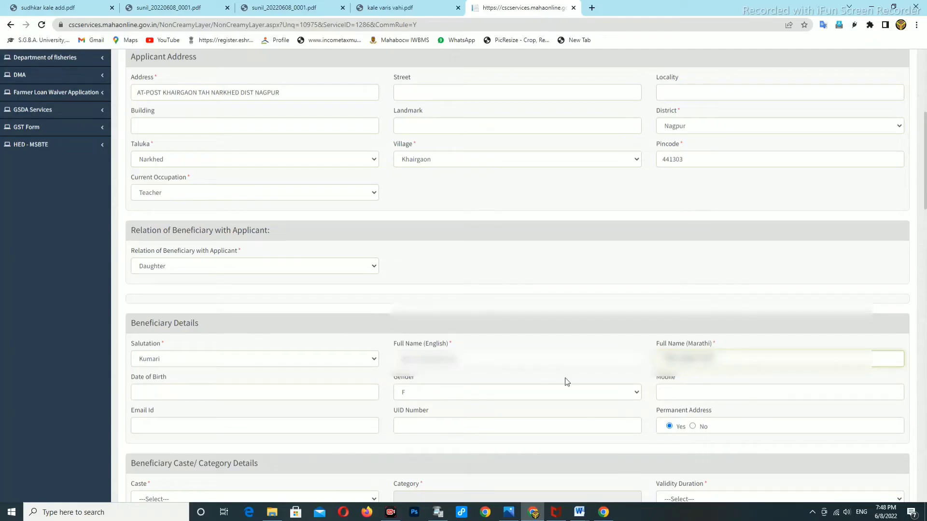
{"action": "scroll", "coordinate": [362, 367], "scroll_direction": "down", "scroll_amount": 1}
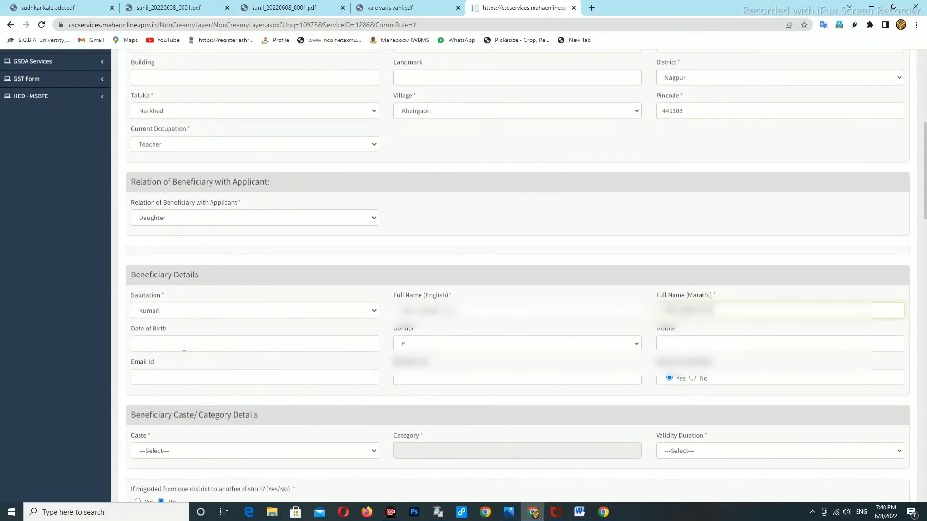
{"action": "left_click", "coordinate": [184, 346]}
{"action": "left_click", "coordinate": [172, 359]}
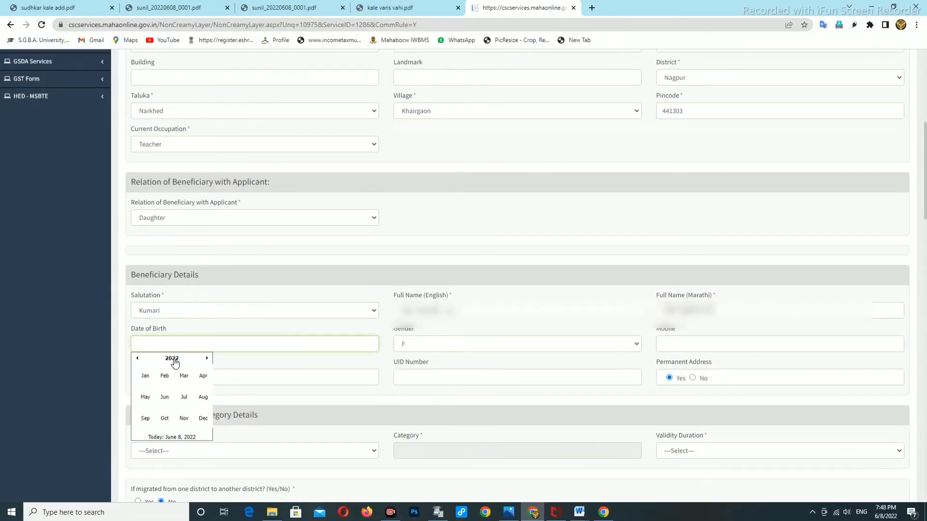
{"action": "left_click", "coordinate": [172, 359]}
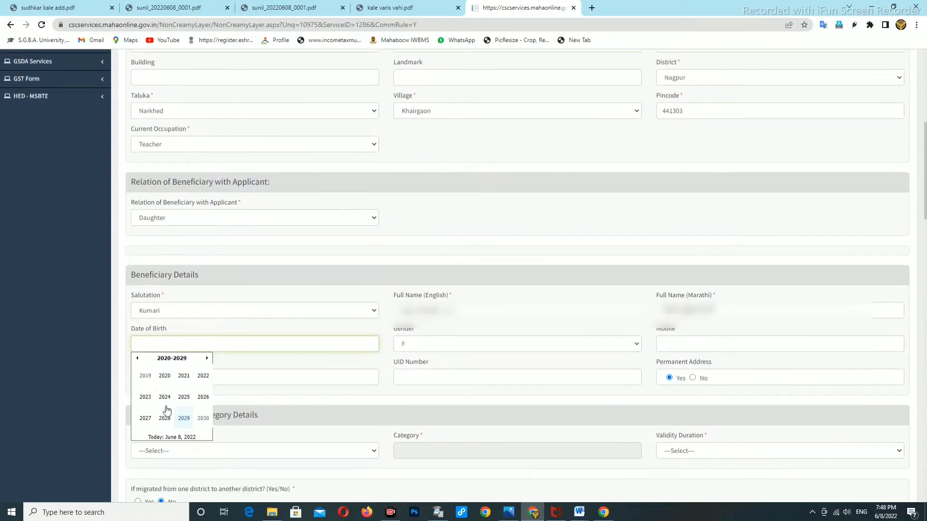
{"action": "left_click", "coordinate": [139, 360]}
{"action": "left_click", "coordinate": [139, 360]}
{"action": "left_click", "coordinate": [188, 401]}
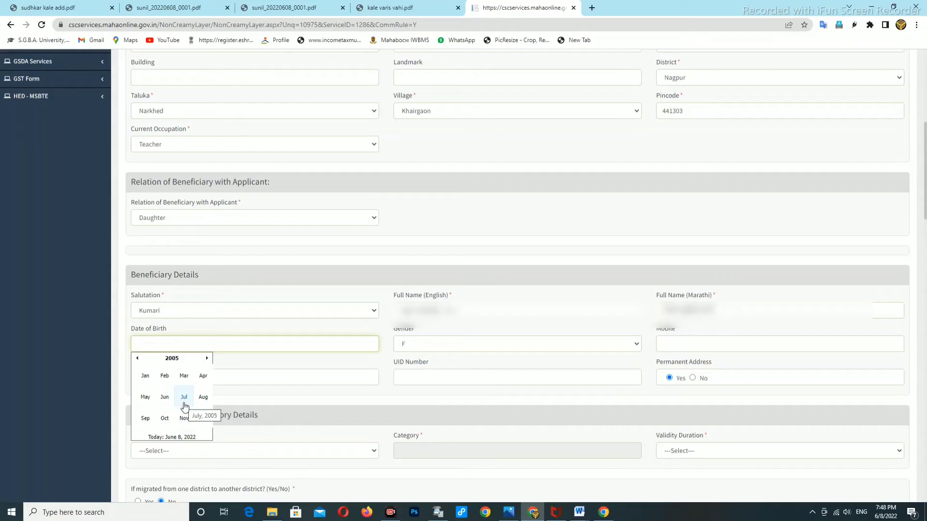
{"action": "left_click", "coordinate": [183, 398]}
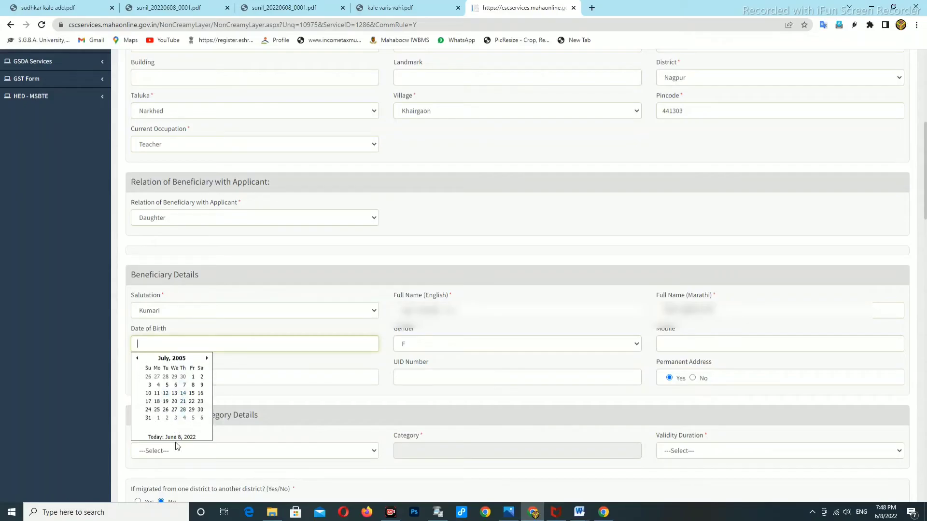
{"action": "left_click", "coordinate": [183, 410]}
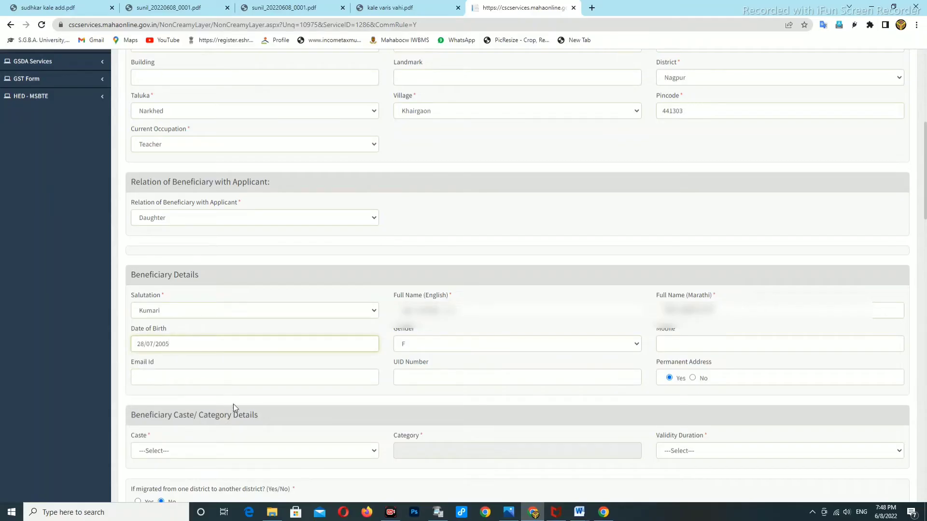
Enter the beneficiary's UID number.
{"action": "left_click", "coordinate": [687, 349]}
{"action": "scroll", "coordinate": [290, 403], "scroll_direction": "down", "scroll_amount": 1}
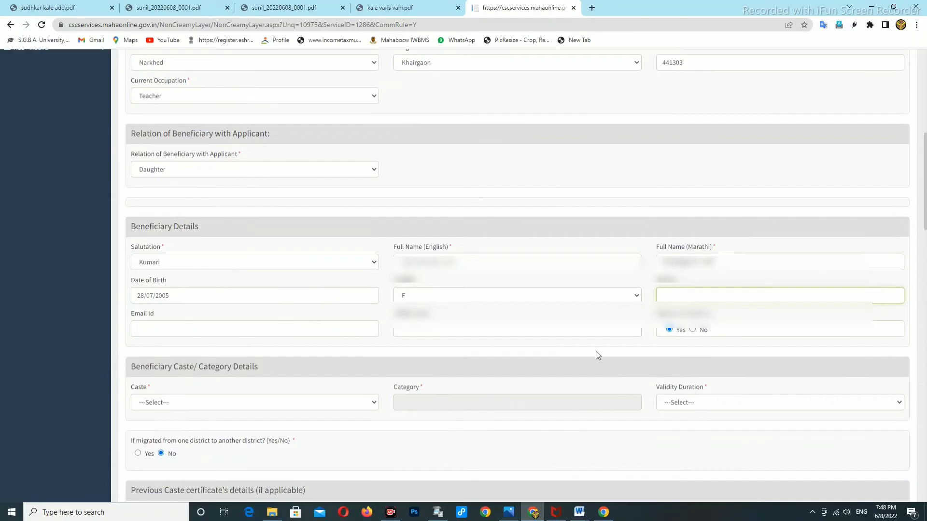
{"action": "left_click", "coordinate": [420, 331]}
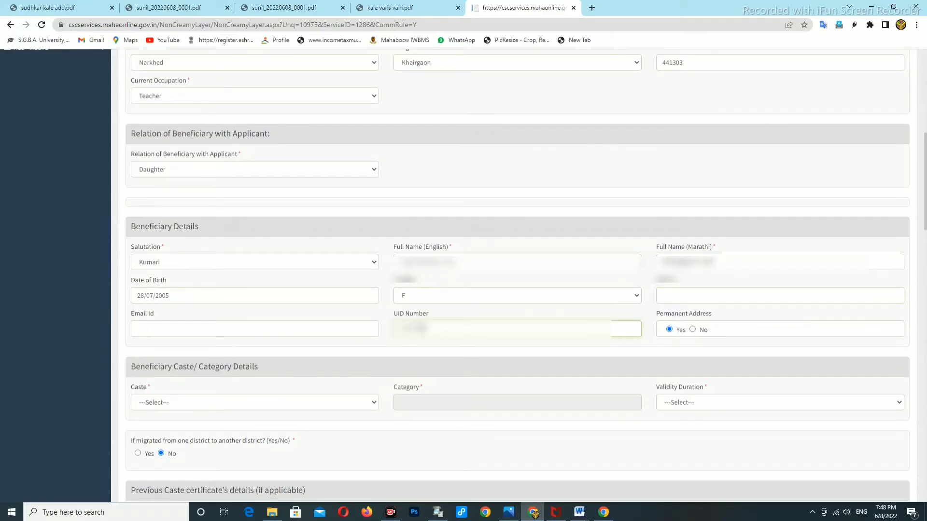
{"action": "type", "text": "12"}
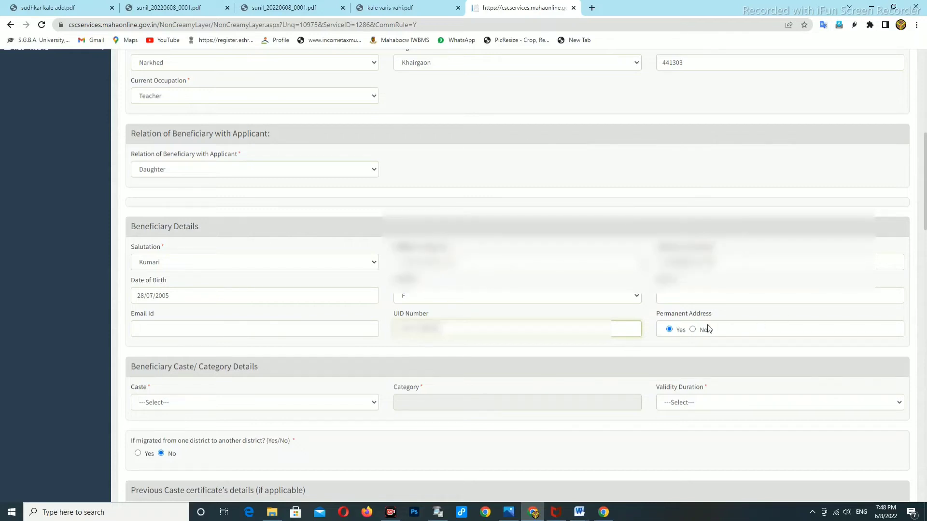
{"action": "scroll", "coordinate": [676, 332], "scroll_direction": "down", "scroll_amount": 1}
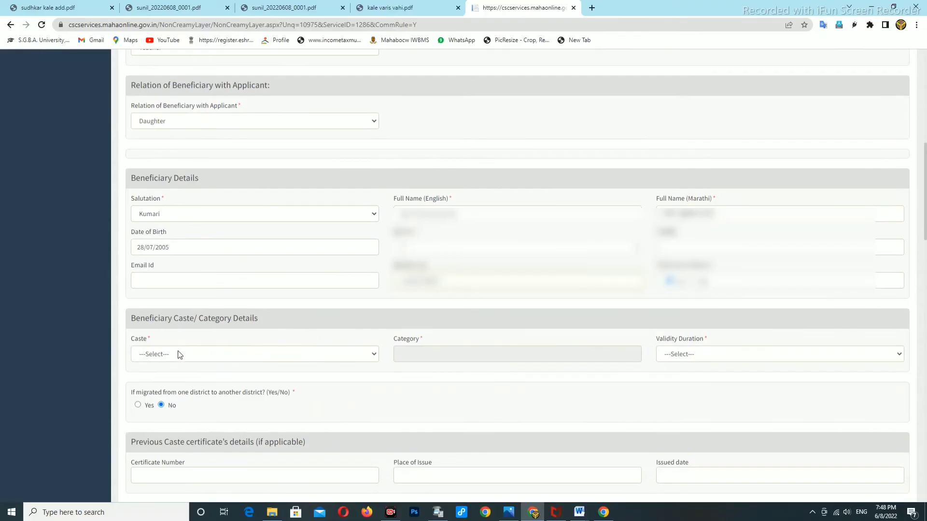
Choose caste Kunbi ( 83 ), giving category OBC, with validity duration 3 Years.
{"action": "left_click", "coordinate": [170, 354]}
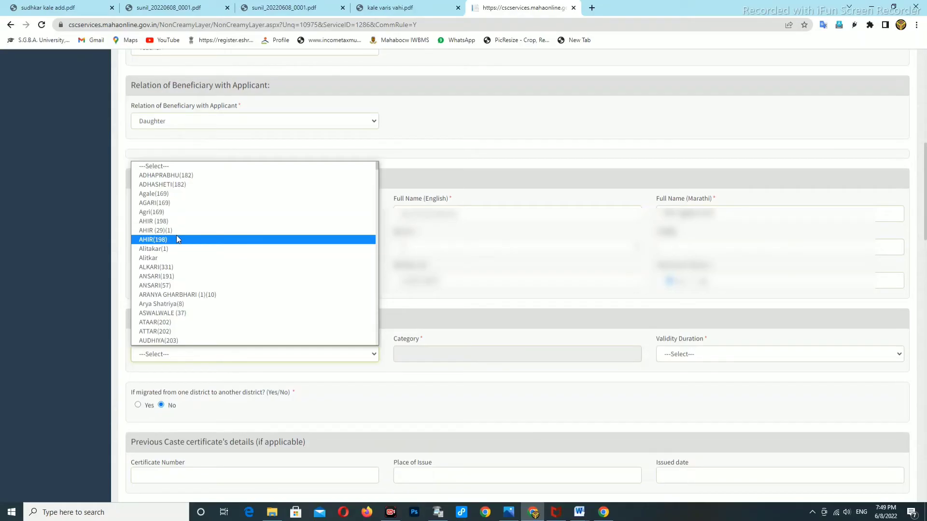
{"action": "type", "text": "kumbara"}
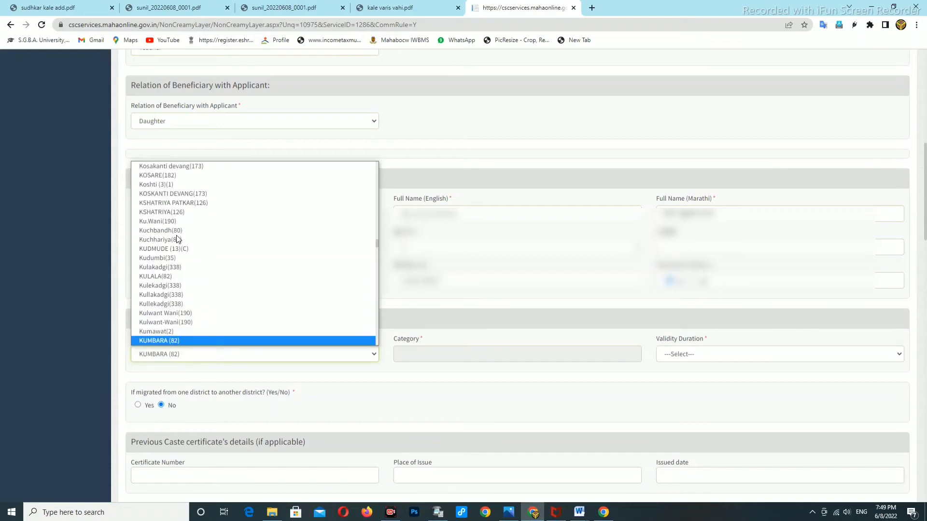
{"action": "scroll", "coordinate": [164, 299], "scroll_direction": "down", "scroll_amount": 3}
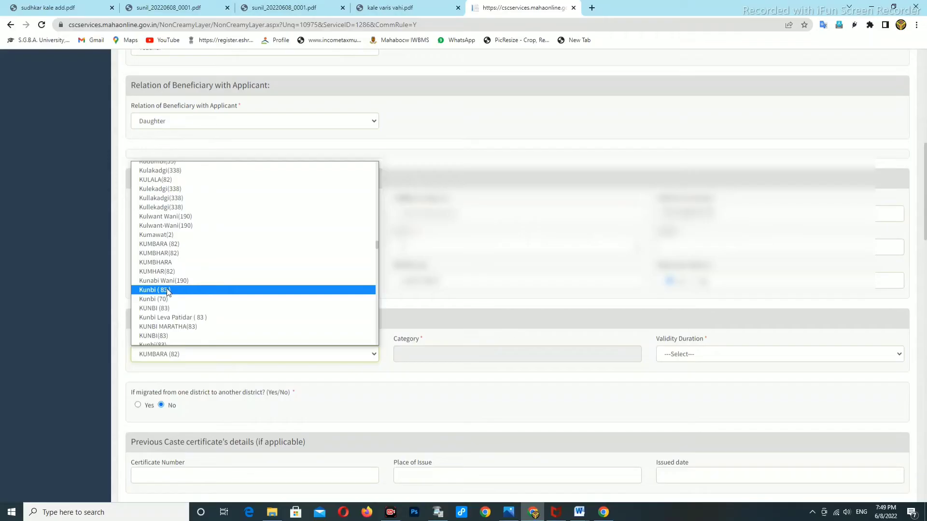
{"action": "left_click", "coordinate": [167, 290]}
{"action": "scroll", "coordinate": [401, 321], "scroll_direction": "down", "scroll_amount": 1}
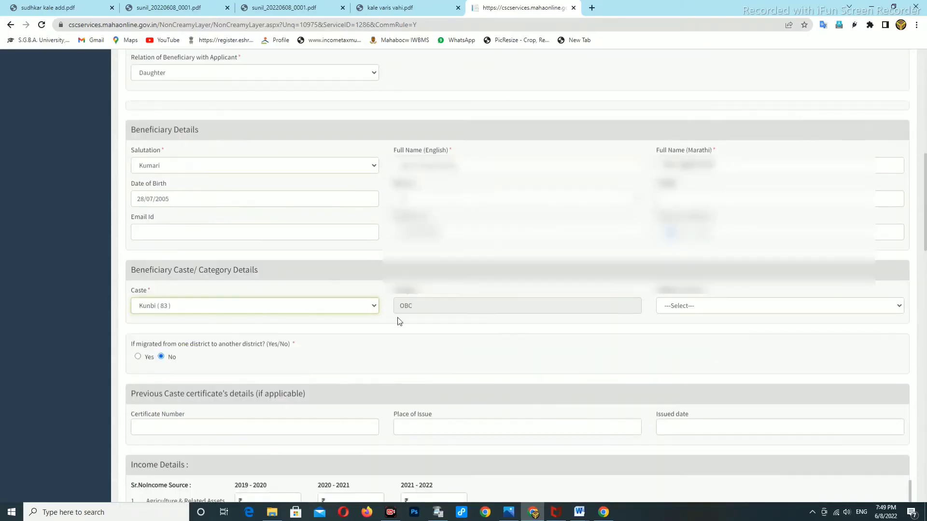
{"action": "left_click", "coordinate": [702, 309]}
{"action": "left_click", "coordinate": [682, 345]}
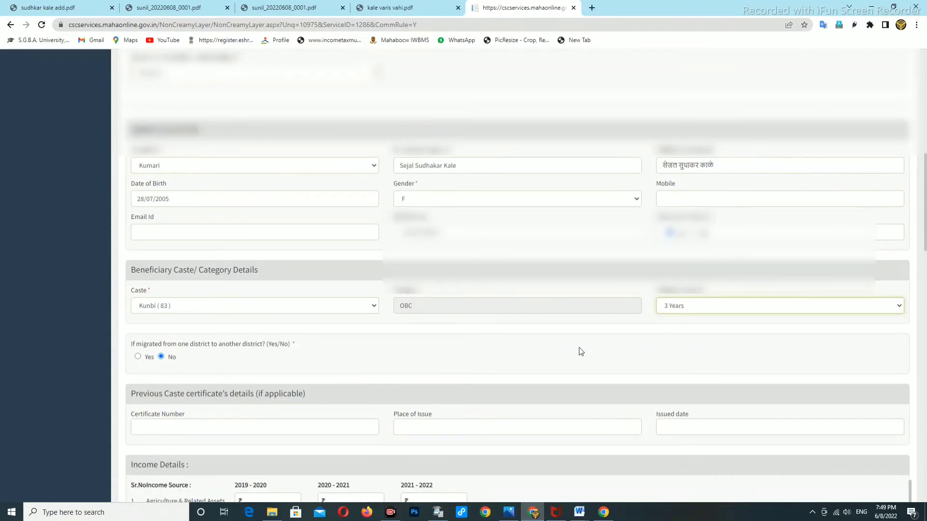
{"action": "scroll", "coordinate": [347, 334], "scroll_direction": "down", "scroll_amount": 2}
Enter the previous caste certificate number and place of issue KATOL.
{"action": "left_click", "coordinate": [169, 329]}
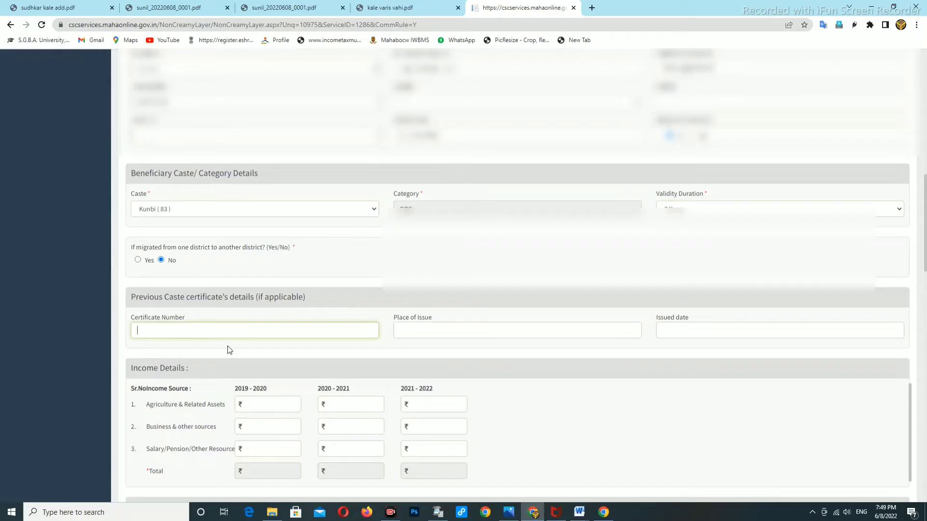
{"action": "type", "text": "23"}
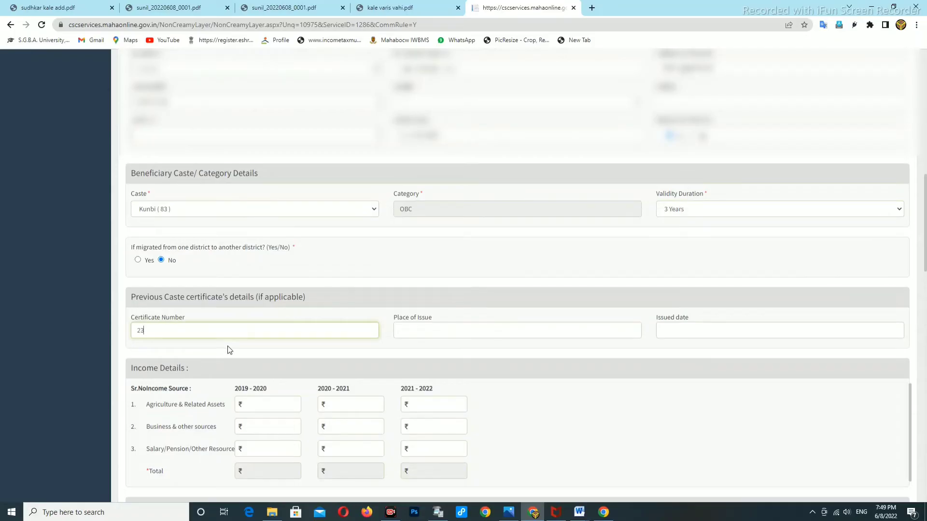
{"action": "type", "text": "27"}
{"action": "left_click", "coordinate": [418, 333]}
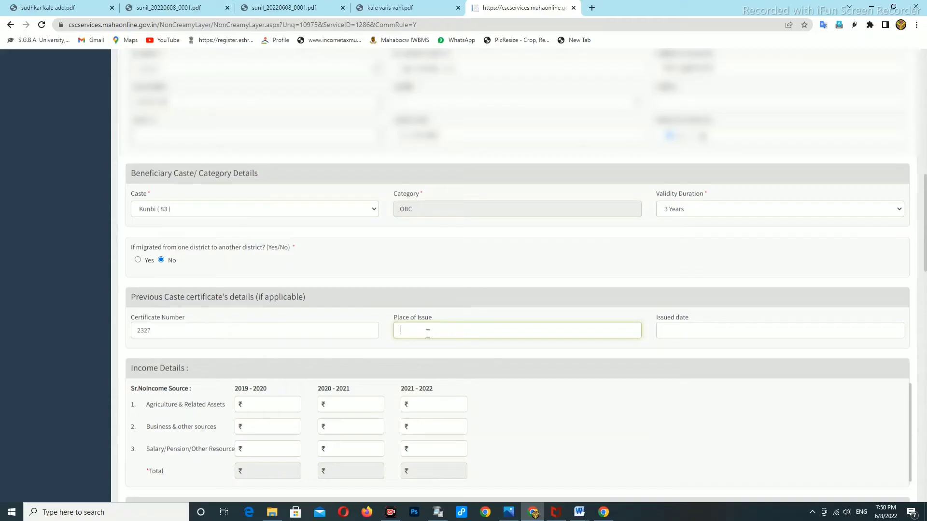
{"action": "type", "text": "KAT"}
{"action": "type", "text": "ILO"}
{"action": "key", "text": "BackSpace"}
{"action": "key", "text": "BackSpace"}
{"action": "key", "text": "BackSpace"}
{"action": "key", "text": "BackSpace"}
{"action": "key", "text": "BackSpace"}
{"action": "type", "text": "ATOL"}
Set the certificate's issued date to 9 June 2016.
{"action": "left_click", "coordinate": [737, 335]}
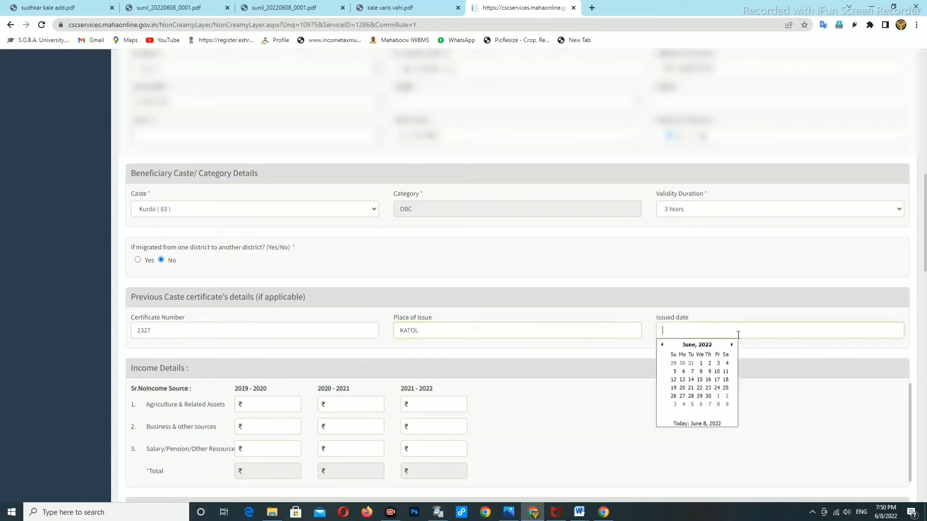
{"action": "left_click", "coordinate": [696, 345]}
{"action": "left_click", "coordinate": [697, 345]}
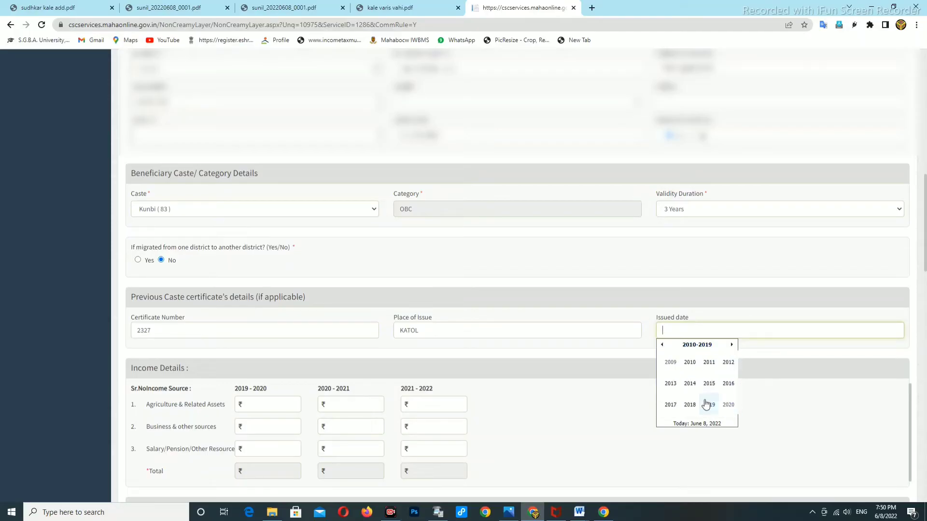
{"action": "left_click", "coordinate": [728, 384]}
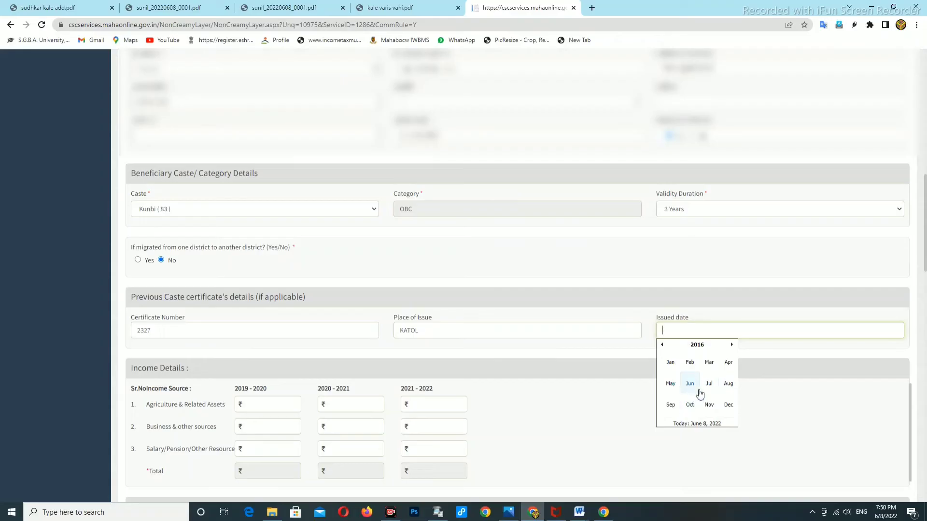
{"action": "left_click", "coordinate": [690, 384]}
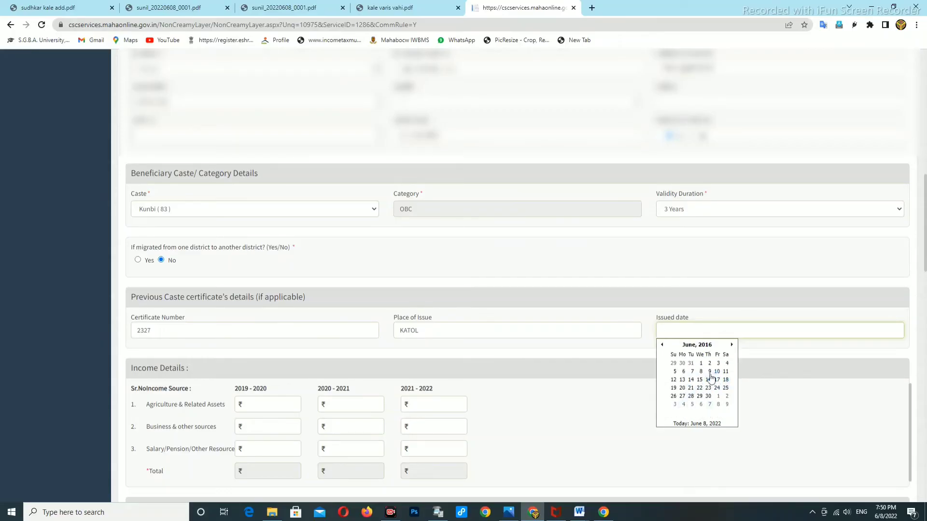
{"action": "left_click", "coordinate": [709, 372]}
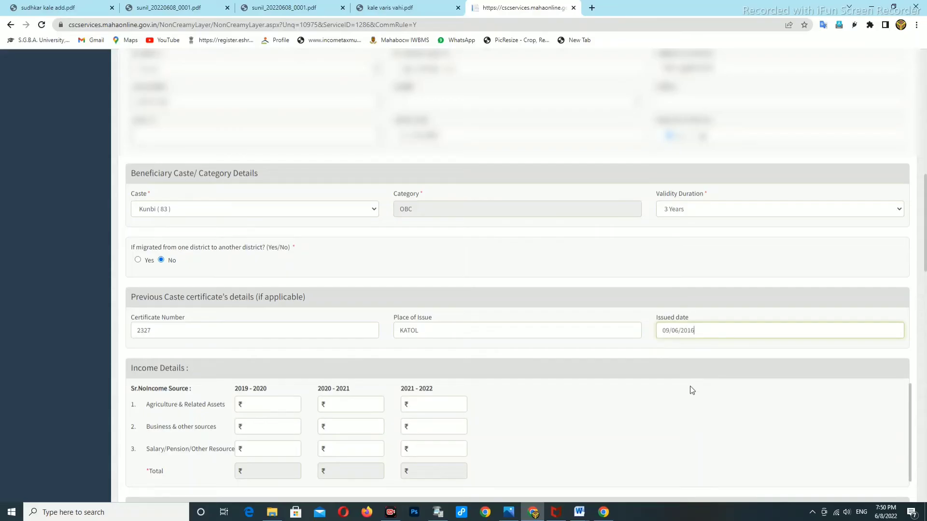
{"action": "scroll", "coordinate": [668, 380], "scroll_direction": "down", "scroll_amount": 1}
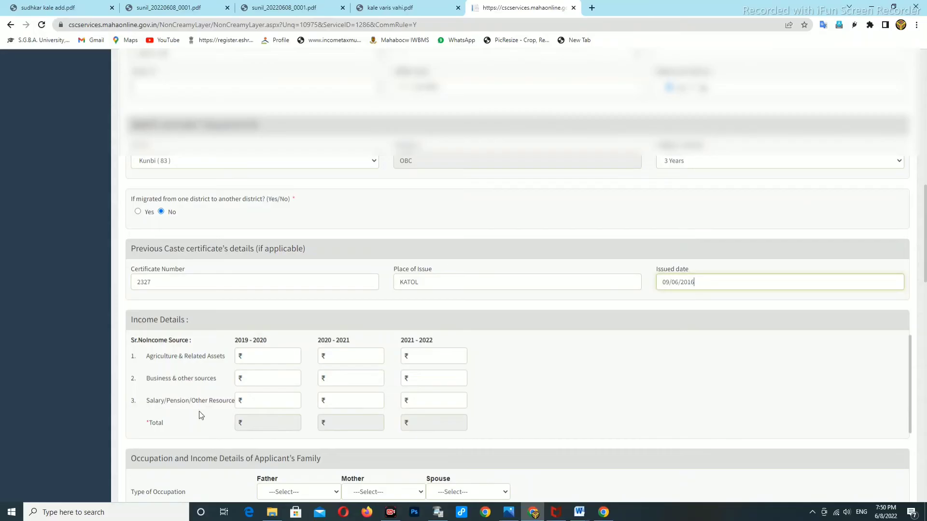
{"action": "left_click", "coordinate": [253, 403]}
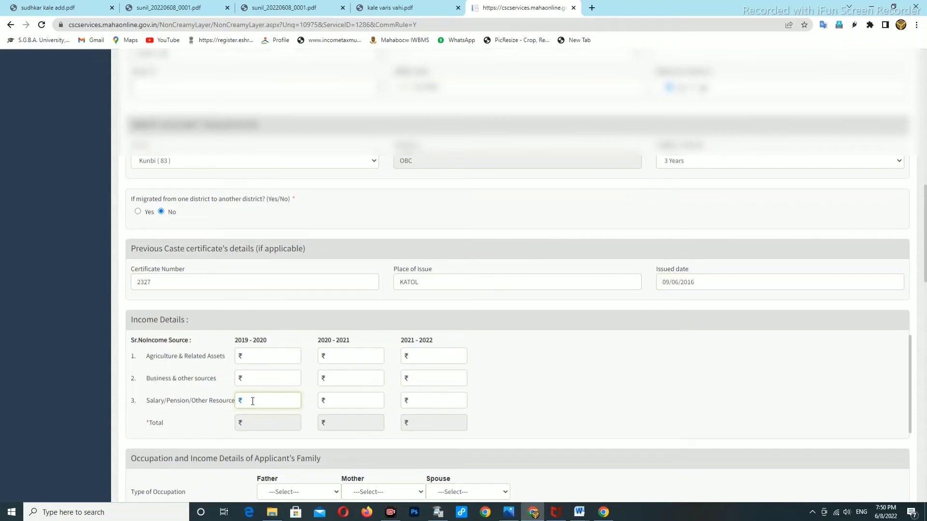
{"action": "type", "text": "3"}
{"action": "type", "text": "60"}
{"action": "type", "text": "400"}
{"action": "left_click", "coordinate": [341, 400]}
{"action": "type", "text": "4"}
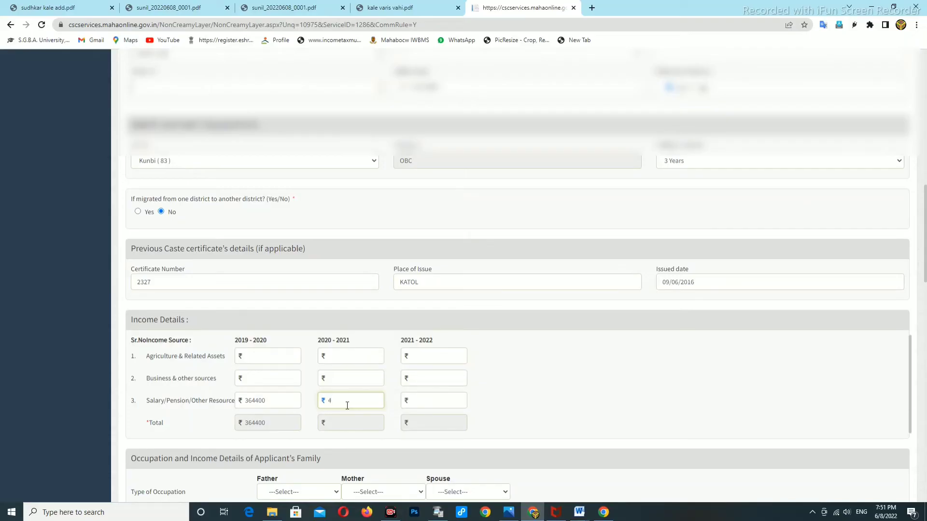
{"action": "type", "text": "75022"}
{"action": "left_click", "coordinate": [441, 400]}
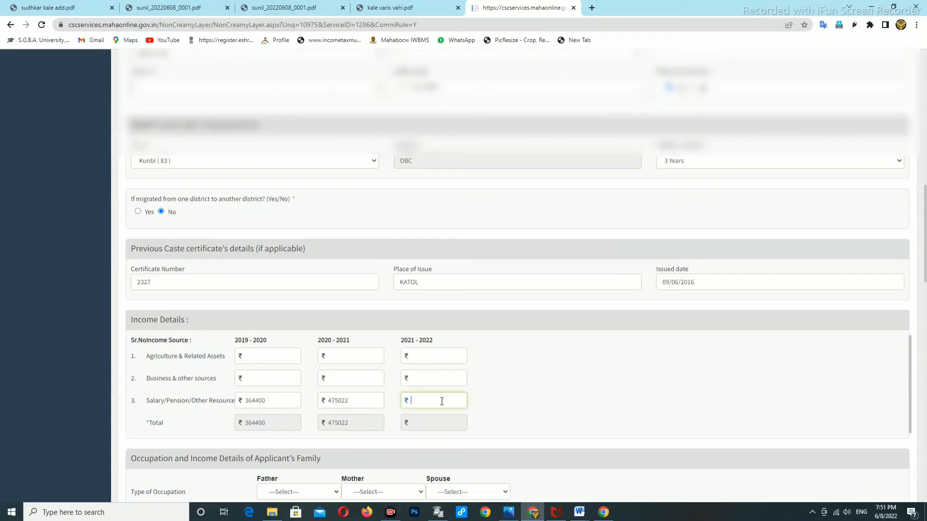
{"action": "type", "text": "499833"}
{"action": "left_click", "coordinate": [484, 423]}
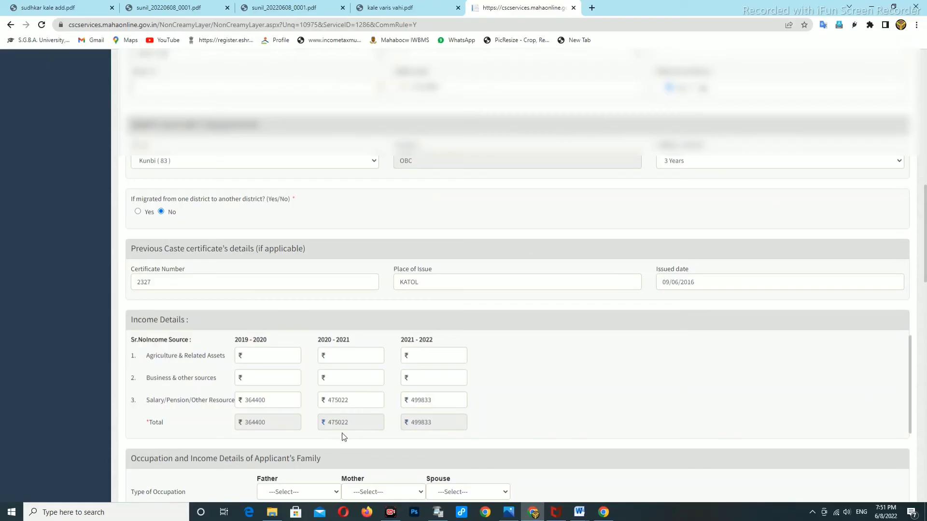
{"action": "scroll", "coordinate": [342, 437], "scroll_direction": "down", "scroll_amount": 15}
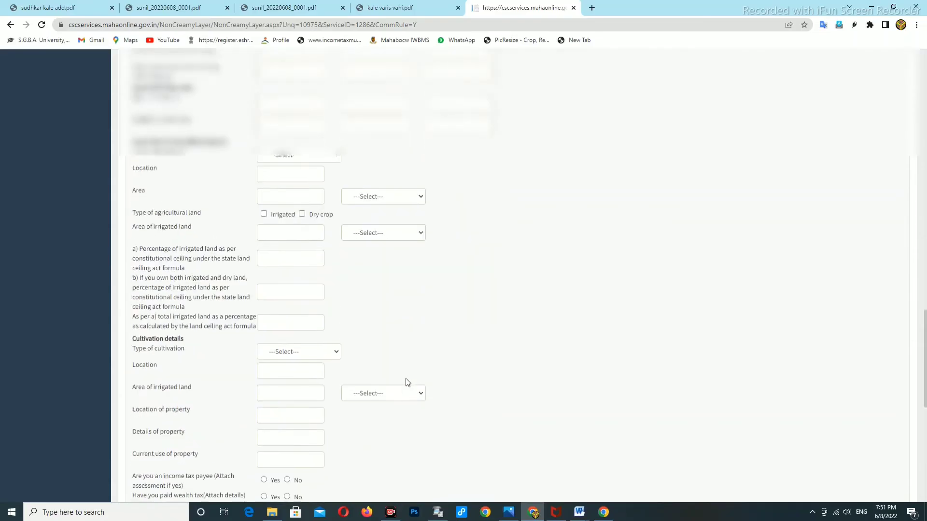
Enter 'FOR EDUCETION' as the reason for the application under Other Details.
{"action": "scroll", "coordinate": [406, 383], "scroll_direction": "down", "scroll_amount": 7}
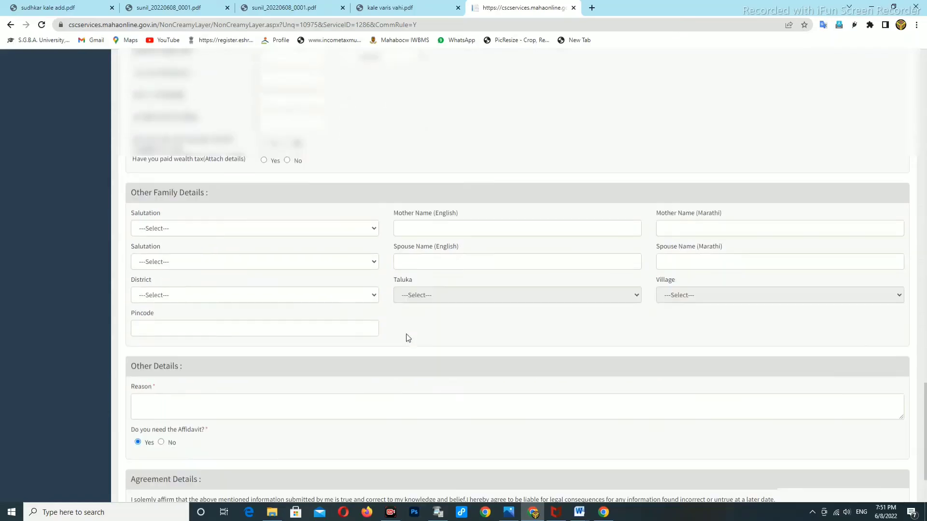
{"action": "scroll", "coordinate": [297, 285], "scroll_direction": "down", "scroll_amount": 2}
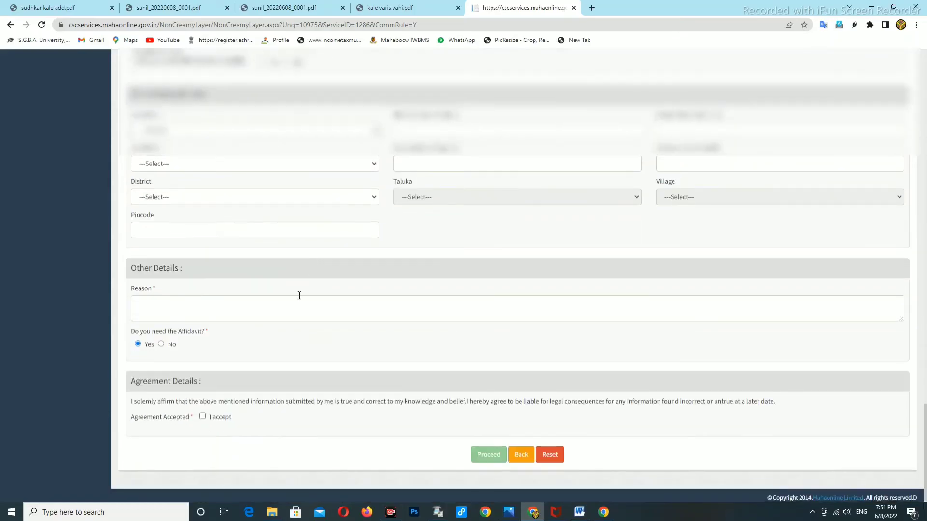
{"action": "left_click", "coordinate": [158, 311]}
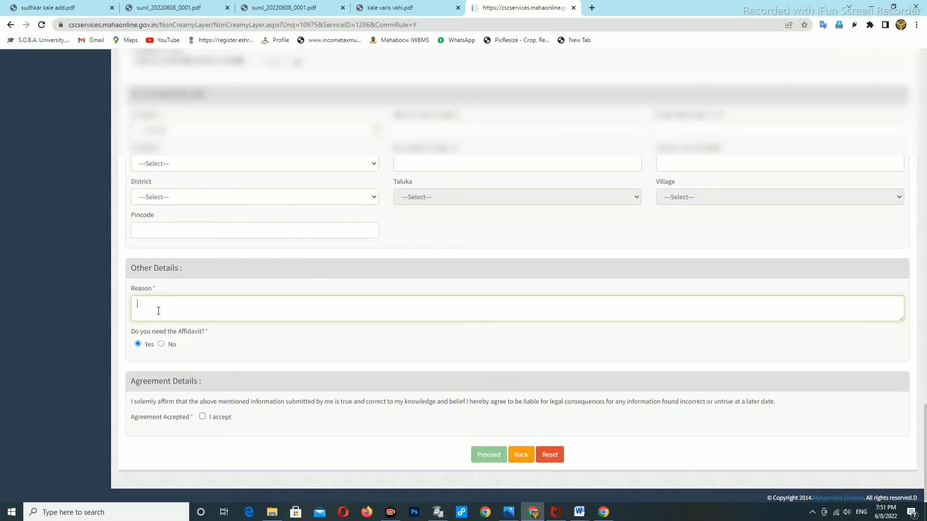
{"action": "type", "text": "FOE"}
{"action": "type", "text": "R"}
{"action": "key", "text": "BackSpace"}
{"action": "type", "text": "E"}
{"action": "type", "text": "ED"}
{"action": "type", "text": "UCETIM"}
Tick the 'I accept' agreement declaration checkbox.
{"action": "scroll", "coordinate": [335, 320], "scroll_direction": "down", "scroll_amount": 1}
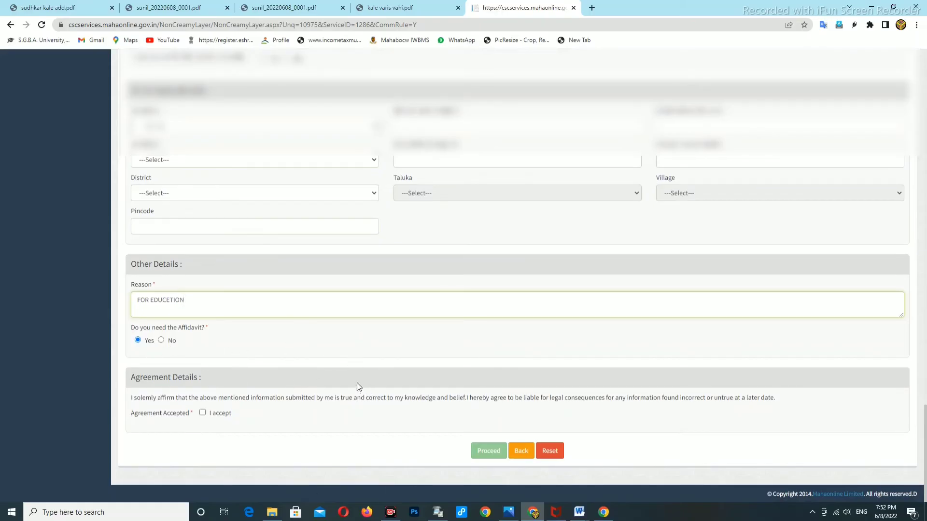
{"action": "scroll", "coordinate": [242, 344], "scroll_direction": "up", "scroll_amount": 2}
{"action": "scroll", "coordinate": [296, 358], "scroll_direction": "down", "scroll_amount": 2}
{"action": "left_click", "coordinate": [202, 415]}
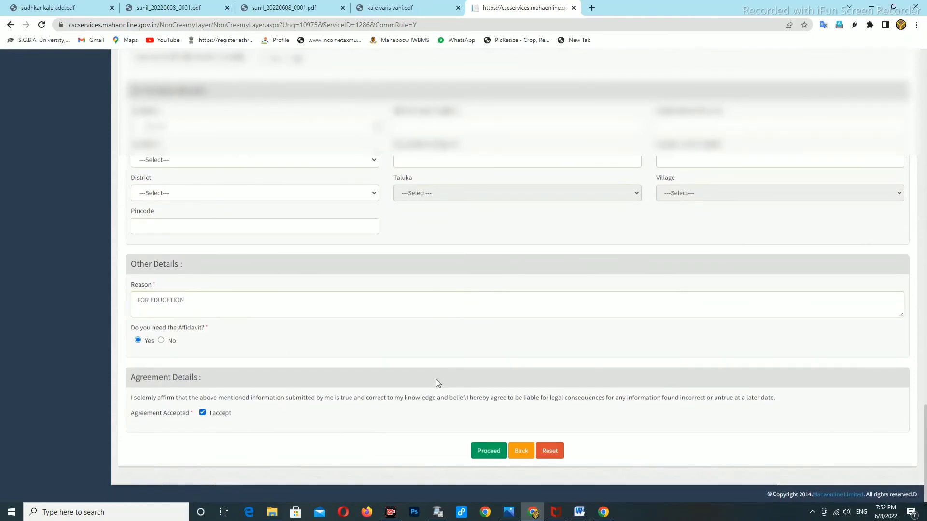
{"action": "scroll", "coordinate": [439, 379], "scroll_direction": "up", "scroll_amount": 10}
{"action": "scroll", "coordinate": [442, 382], "scroll_direction": "up", "scroll_amount": 15}
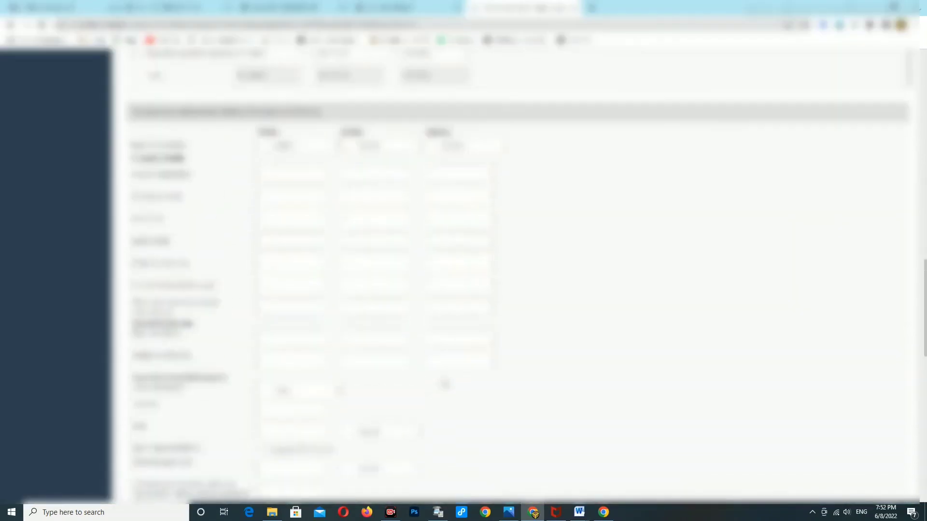
Review the filled Non-Creamy Layer form and submit it with Proceed.
{"action": "scroll", "coordinate": [443, 382], "scroll_direction": "up", "scroll_amount": 15}
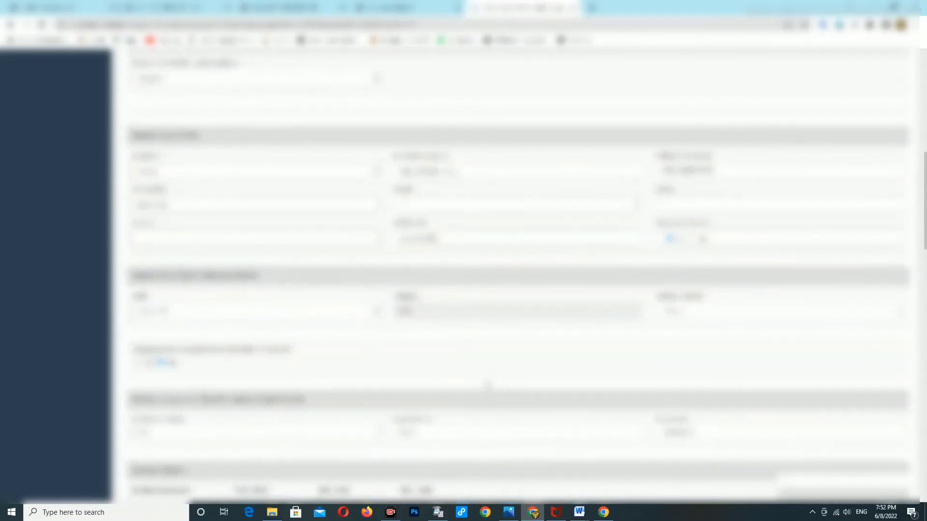
{"action": "scroll", "coordinate": [484, 385], "scroll_direction": "up", "scroll_amount": 3}
{"action": "scroll", "coordinate": [483, 386], "scroll_direction": "down", "scroll_amount": 2}
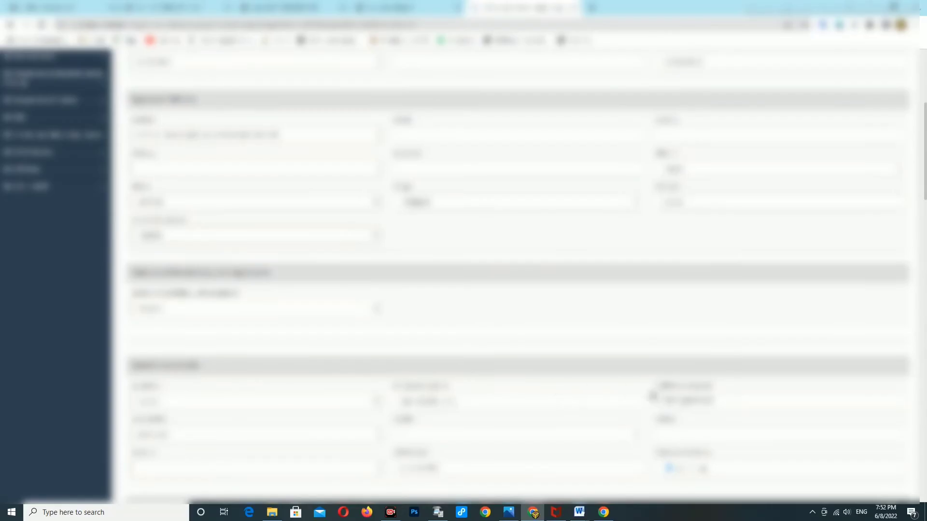
{"action": "scroll", "coordinate": [589, 367], "scroll_direction": "up", "scroll_amount": 1}
{"action": "scroll", "coordinate": [590, 367], "scroll_direction": "up", "scroll_amount": 5}
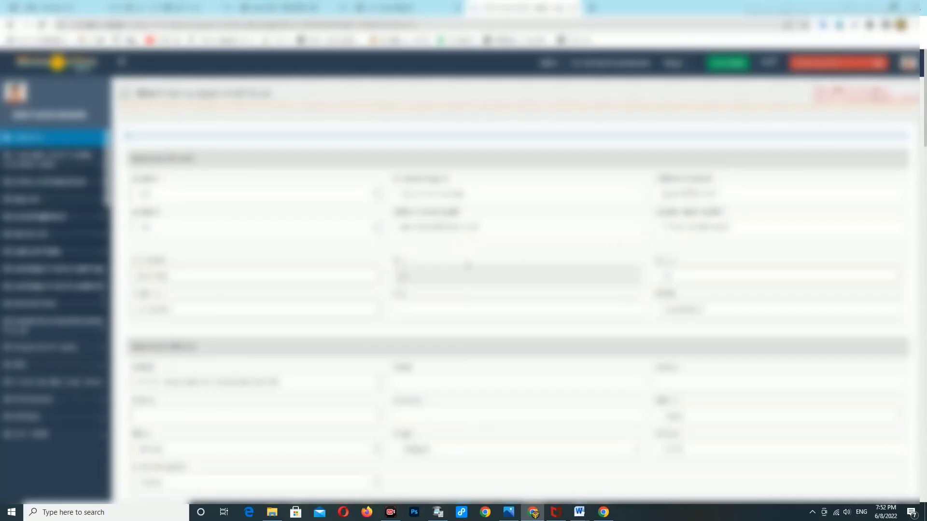
{"action": "scroll", "coordinate": [456, 222], "scroll_direction": "down", "scroll_amount": 2}
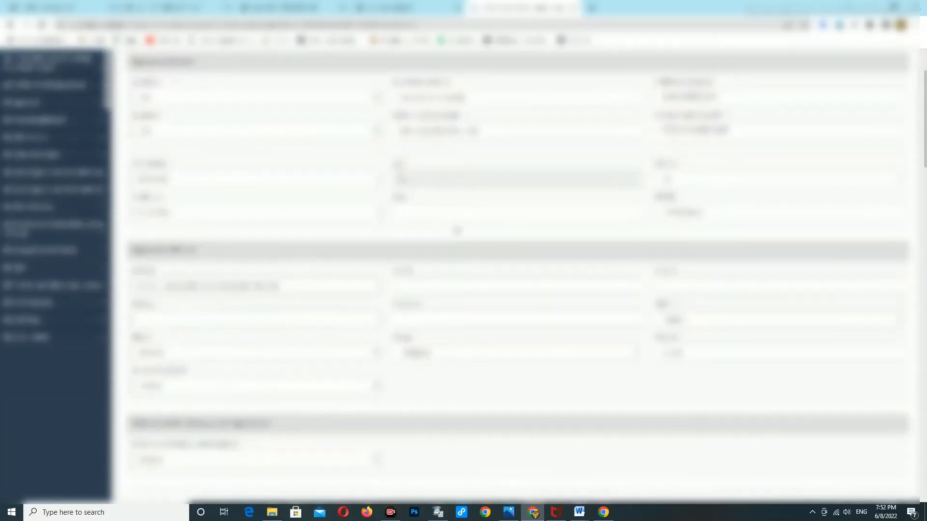
{"action": "scroll", "coordinate": [459, 245], "scroll_direction": "down", "scroll_amount": 12}
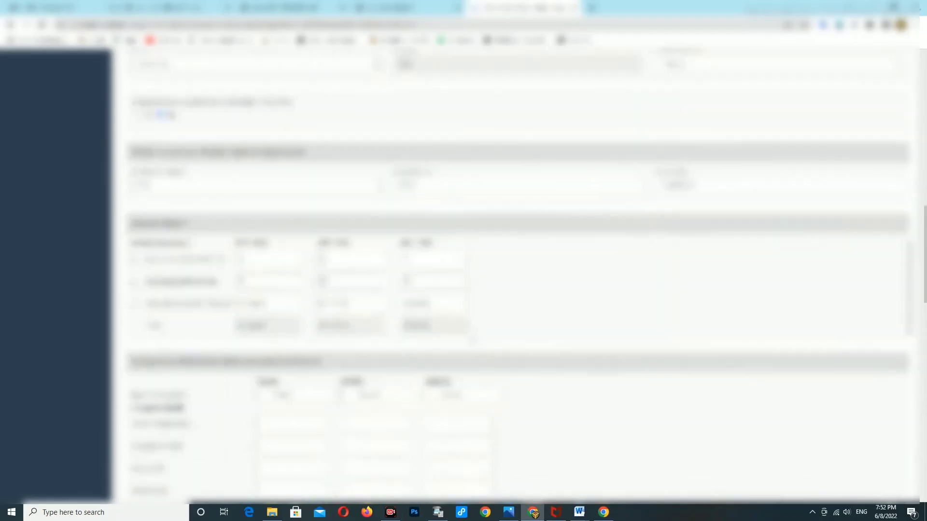
{"action": "scroll", "coordinate": [476, 345], "scroll_direction": "down", "scroll_amount": 6}
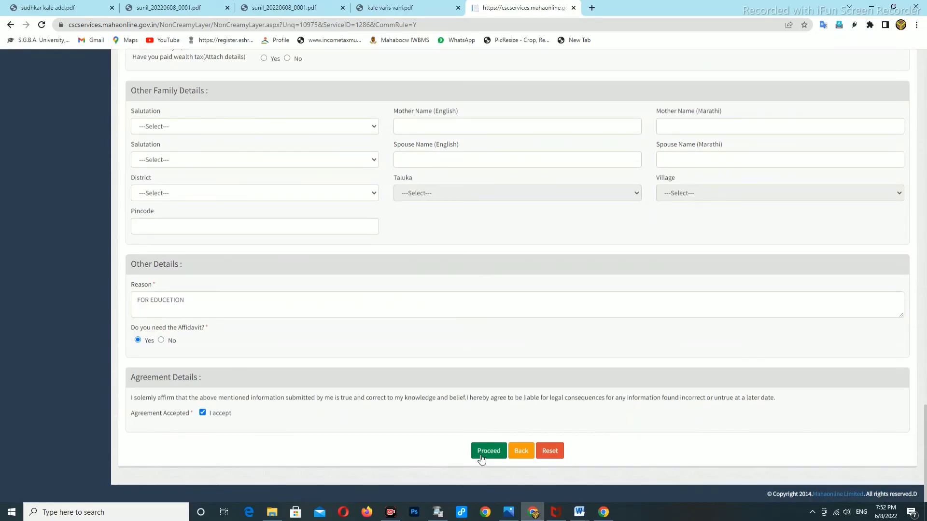
{"action": "left_click", "coordinate": [483, 451]}
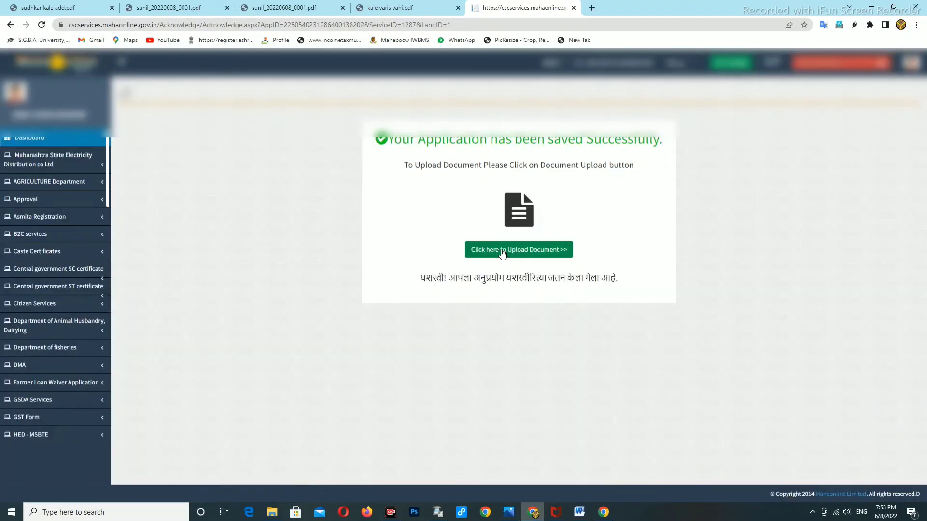
Start the document upload, pick a document type, and select the kale varis vahi file.
{"action": "left_click", "coordinate": [509, 255]}
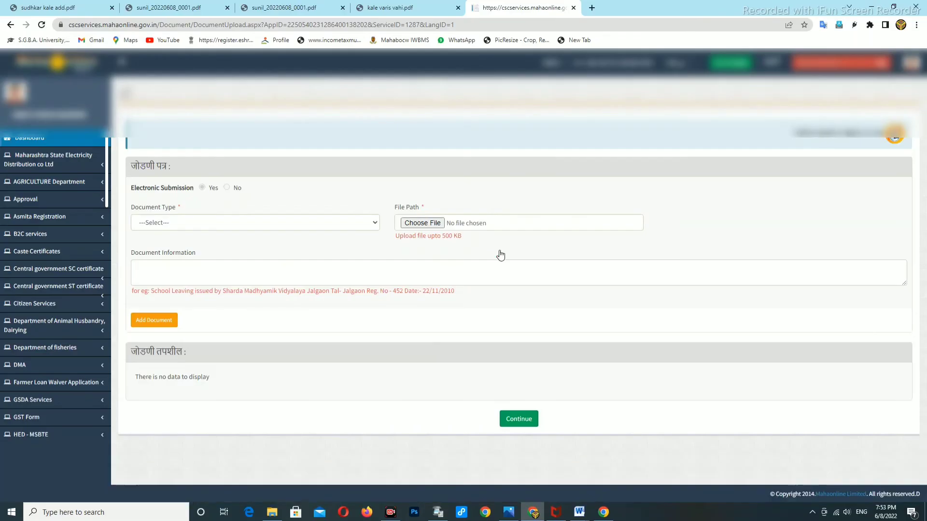
{"action": "left_click", "coordinate": [167, 224]}
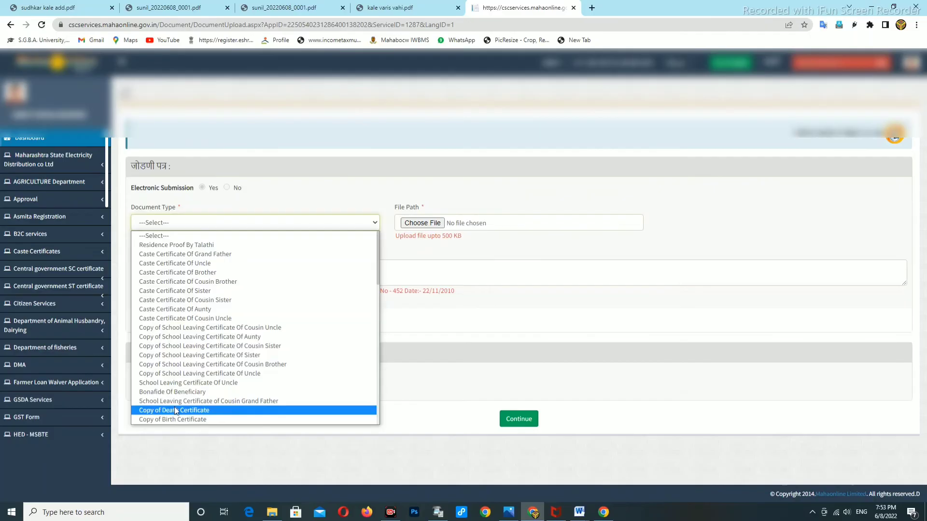
{"action": "scroll", "coordinate": [178, 412], "scroll_direction": "down", "scroll_amount": 1}
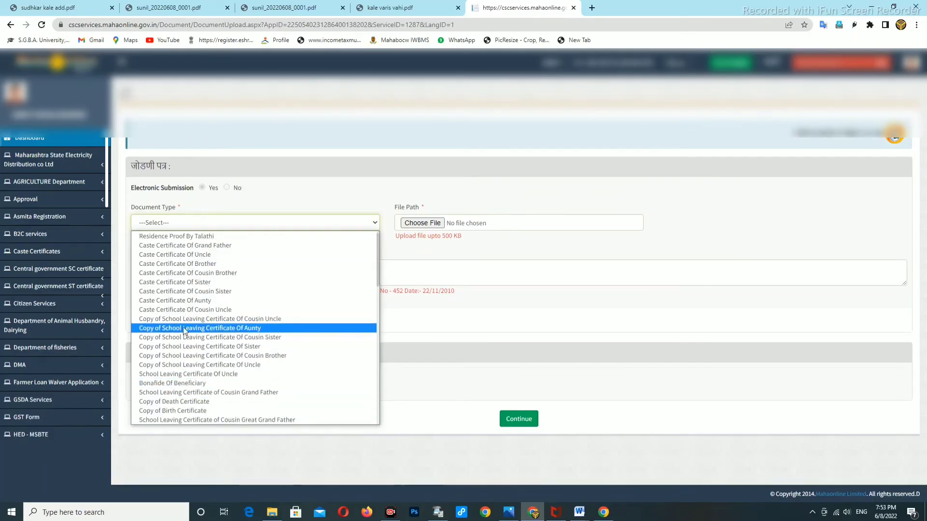
{"action": "scroll", "coordinate": [185, 328], "scroll_direction": "down", "scroll_amount": 2}
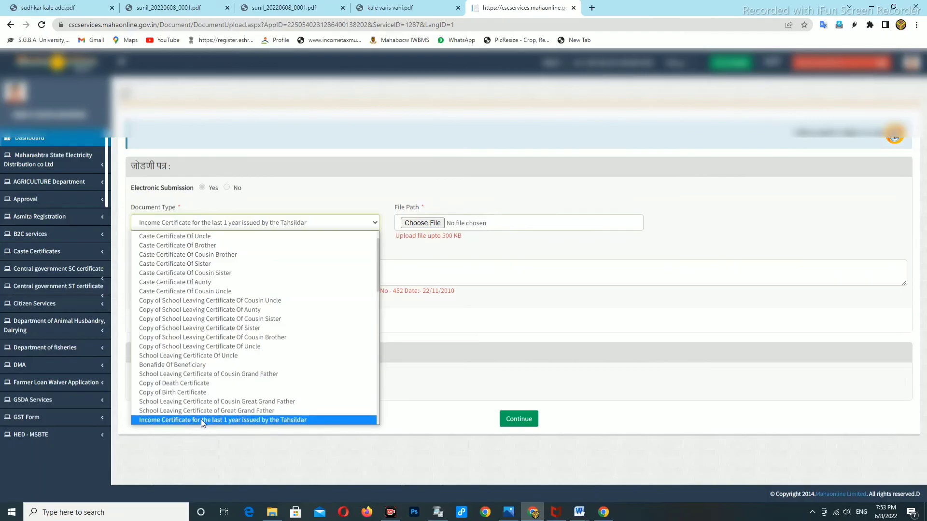
{"action": "scroll", "coordinate": [201, 420], "scroll_direction": "down", "scroll_amount": 5}
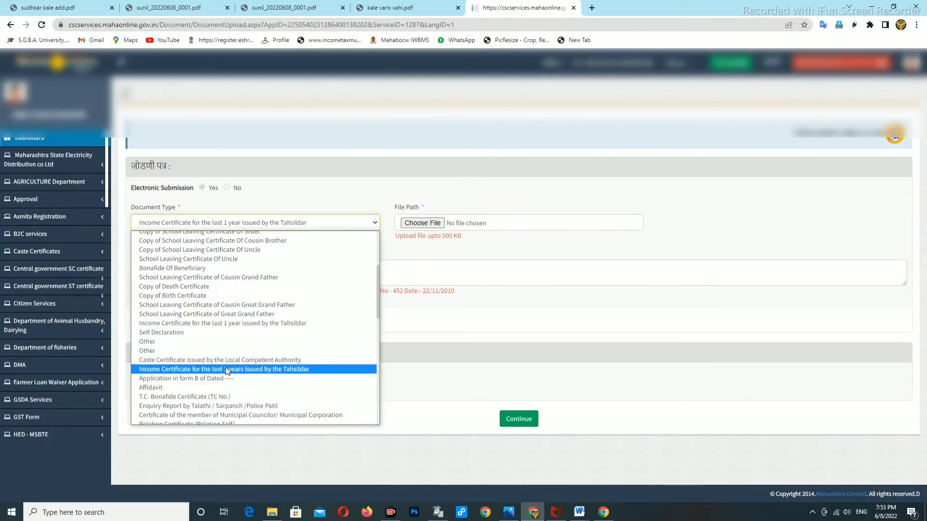
{"action": "scroll", "coordinate": [198, 369], "scroll_direction": "up", "scroll_amount": 5}
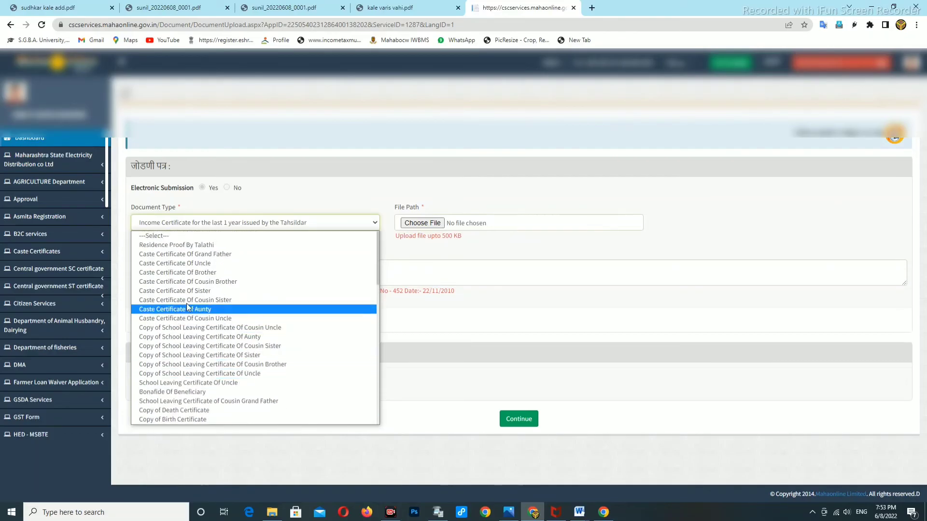
{"action": "scroll", "coordinate": [193, 253], "scroll_direction": "up", "scroll_amount": 1}
{"action": "scroll", "coordinate": [203, 353], "scroll_direction": "down", "scroll_amount": 15}
{"action": "scroll", "coordinate": [207, 361], "scroll_direction": "down", "scroll_amount": 12}
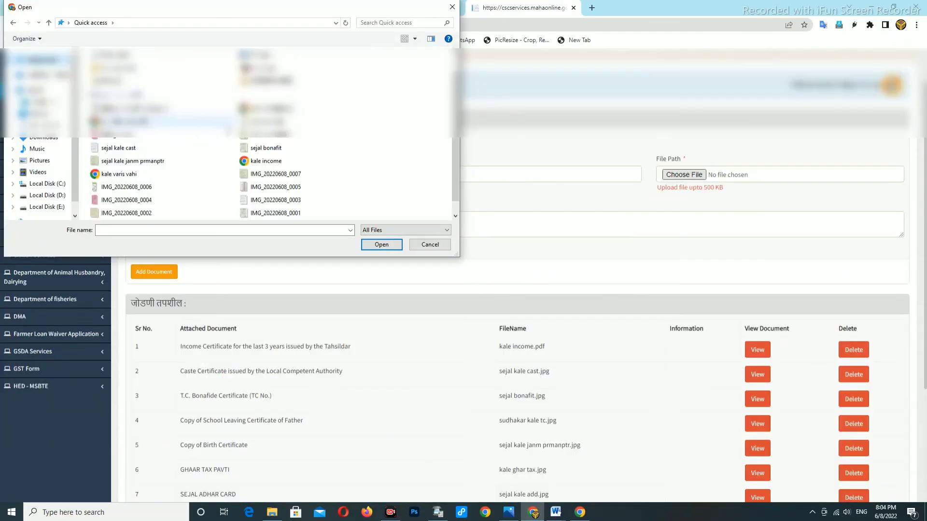
{"action": "left_click", "coordinate": [121, 174]}
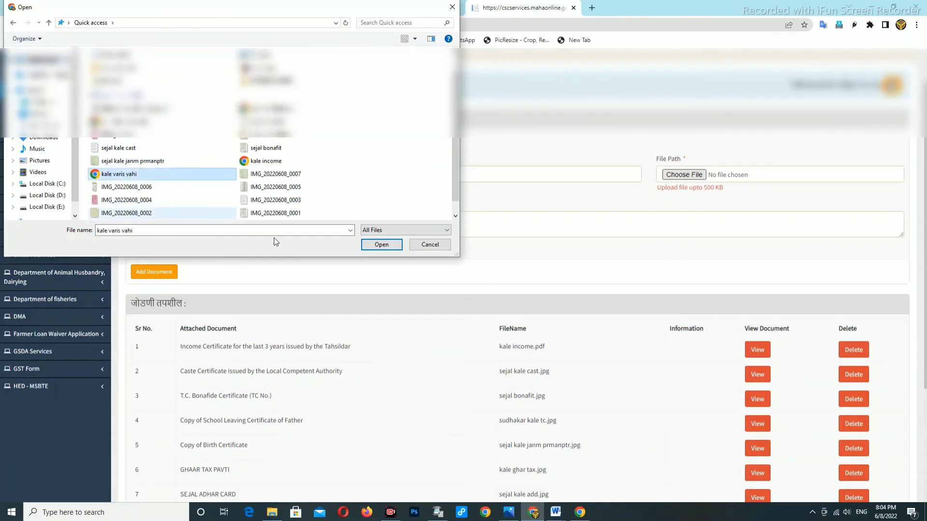
Add the VARIS VAHI file as a document, dismiss the alert, and continue past uploads.
{"action": "left_click", "coordinate": [377, 245]}
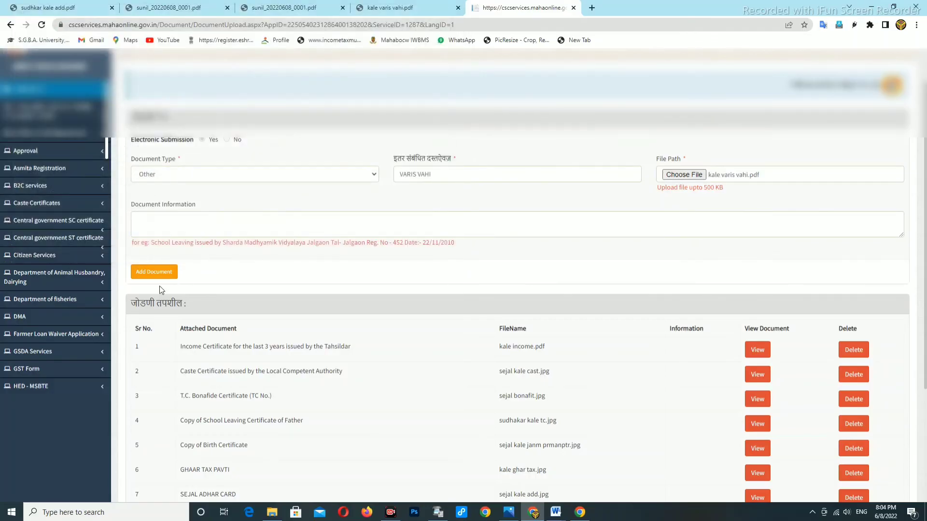
{"action": "left_click", "coordinate": [157, 275]}
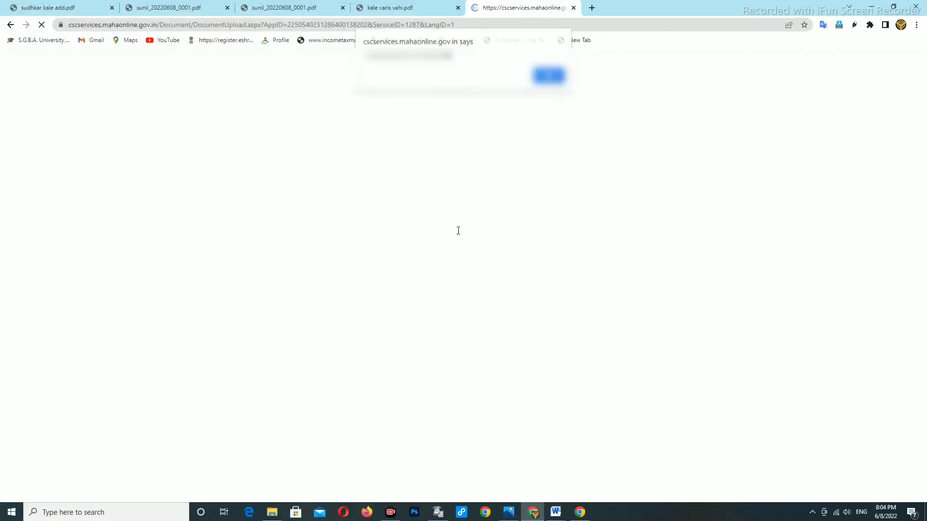
{"action": "left_click", "coordinate": [548, 76]}
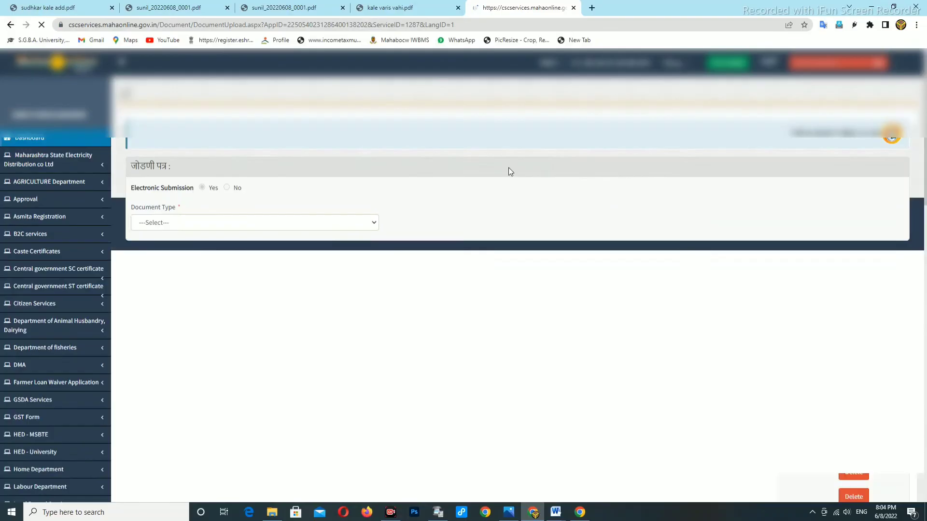
{"action": "scroll", "coordinate": [541, 221], "scroll_direction": "down", "scroll_amount": 5}
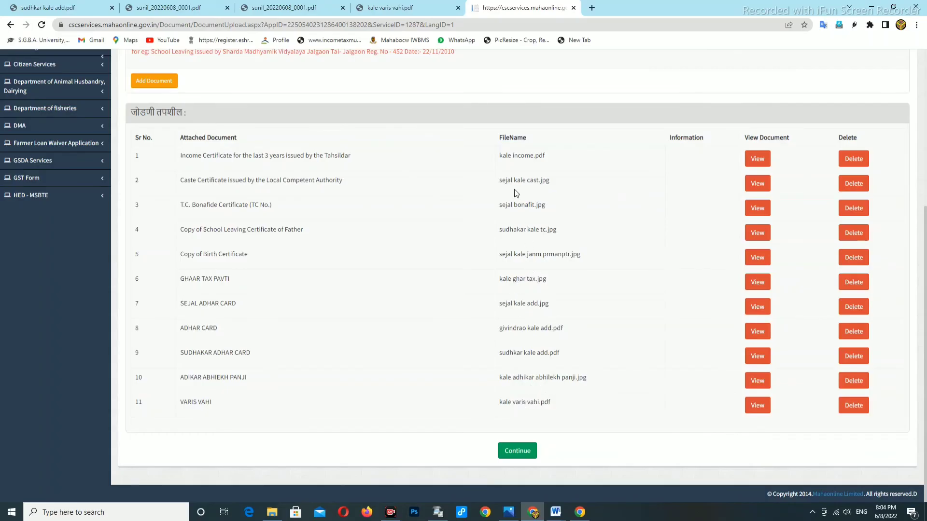
{"action": "left_click", "coordinate": [516, 455]}
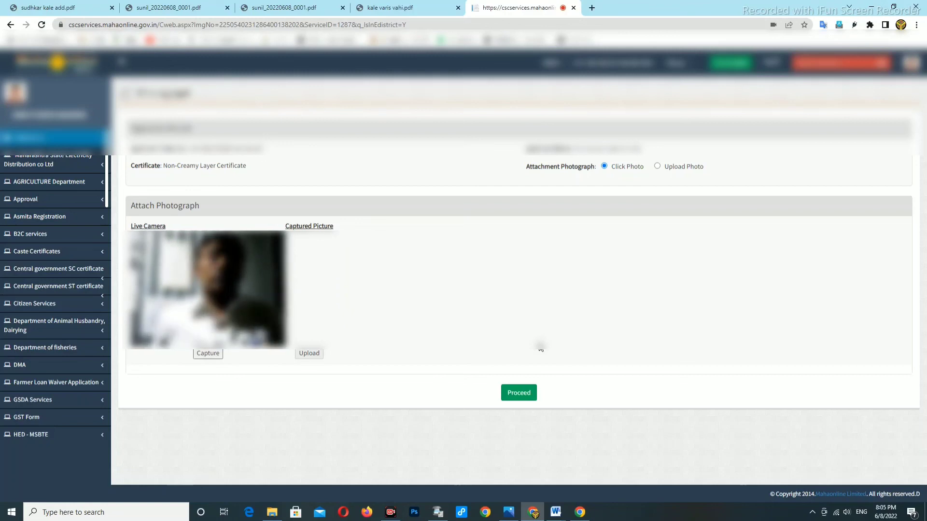
Capture and upload the applicant's photograph, then proceed to payment options.
{"action": "left_click", "coordinate": [204, 356]}
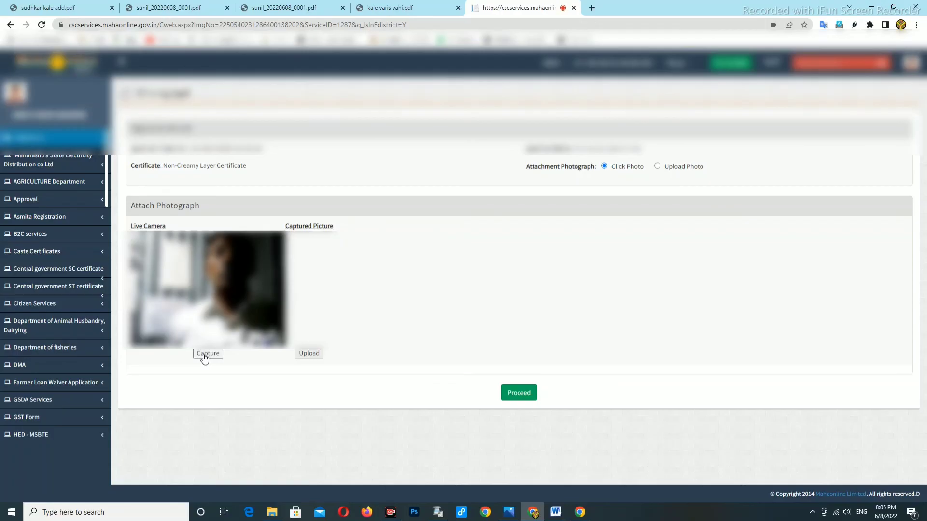
{"action": "left_click", "coordinate": [359, 356]}
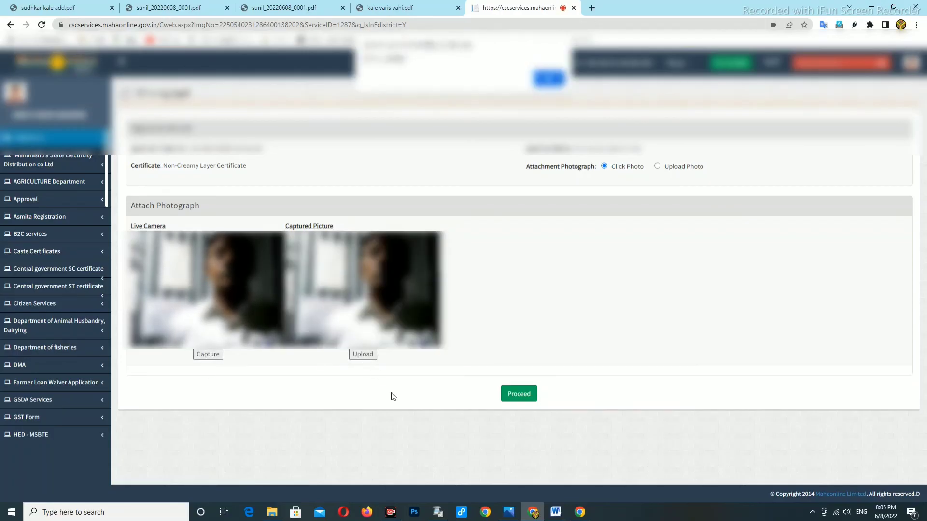
{"action": "left_click", "coordinate": [548, 79]}
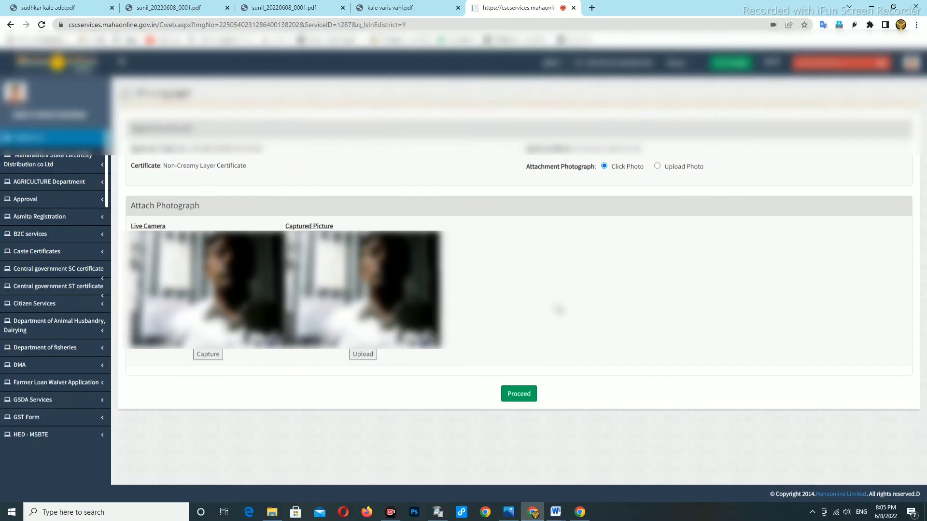
{"action": "left_click", "coordinate": [512, 394]}
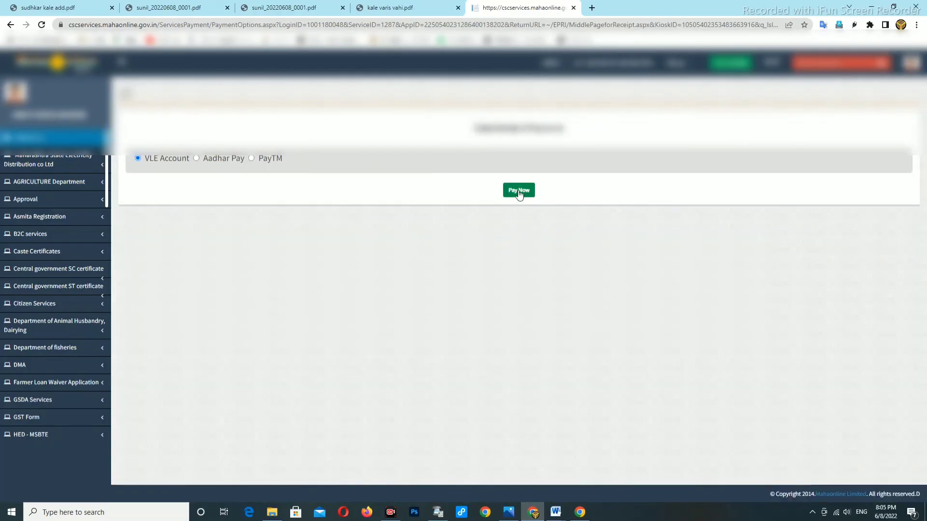
Pay the fee from the VLE Account, confirm it, and continue to the acknowledgement receipt.
{"action": "left_click", "coordinate": [519, 192]}
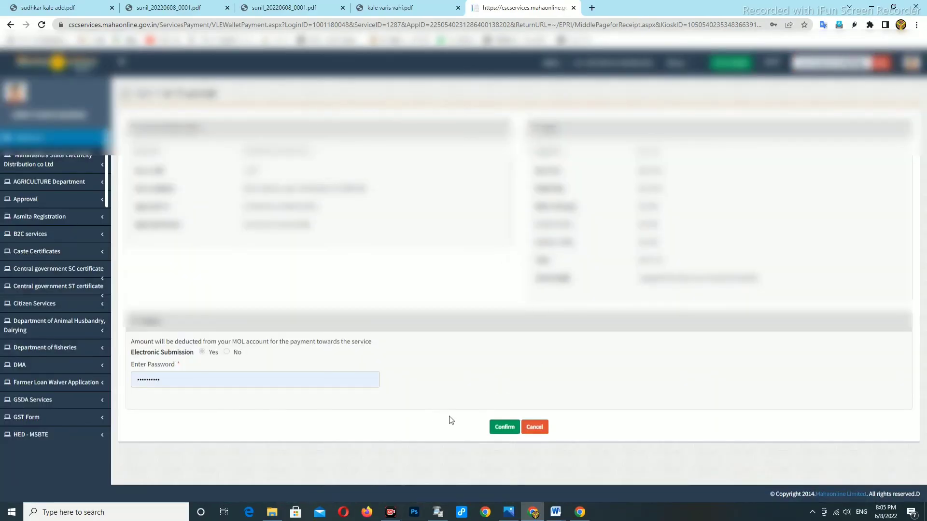
{"action": "left_click", "coordinate": [504, 427]}
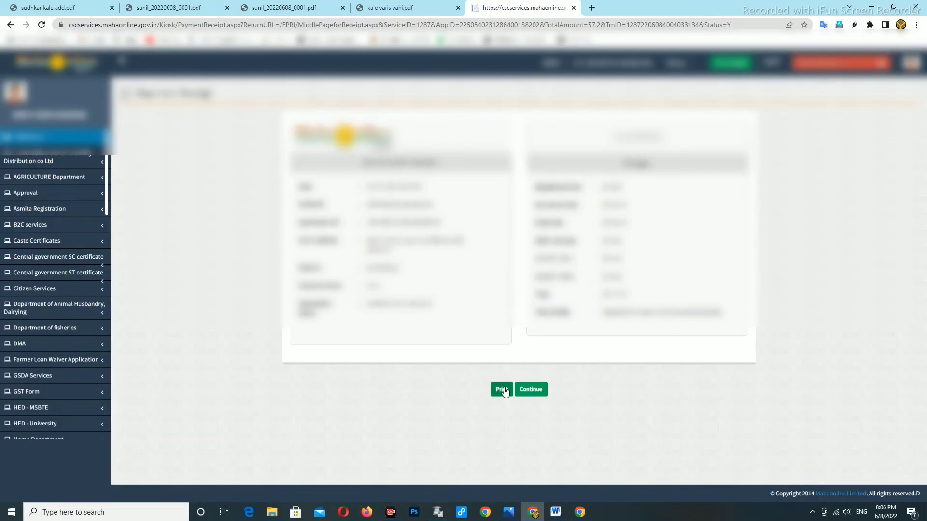
{"action": "left_click", "coordinate": [529, 392]}
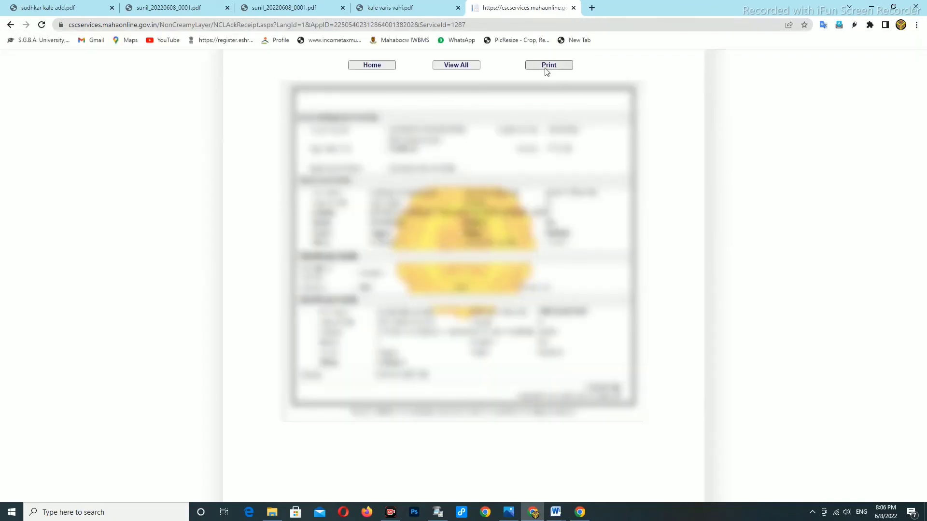
Print the acknowledgement receipt with a Landscape layout on one page.
{"action": "left_click", "coordinate": [548, 66]}
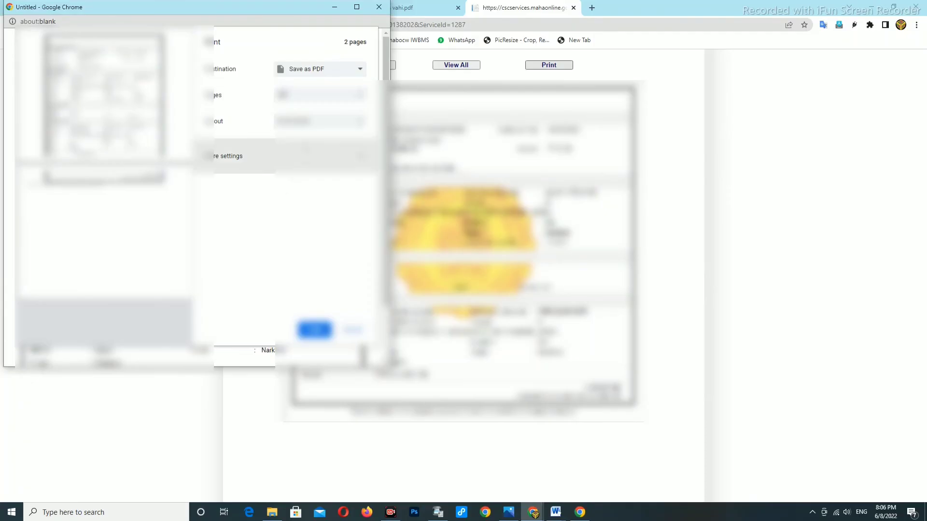
{"action": "left_click", "coordinate": [304, 122]}
{"action": "left_click", "coordinate": [307, 140]}
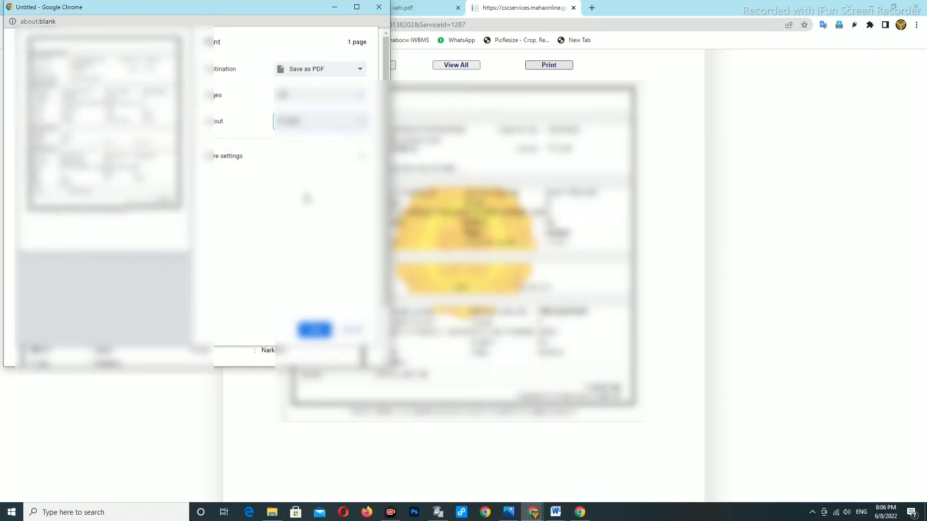
Choose a printer from the Destination dropdown in the print dialog.
{"action": "left_click", "coordinate": [312, 70]}
{"action": "left_click", "coordinate": [314, 82]}
{"action": "left_click", "coordinate": [310, 73]}
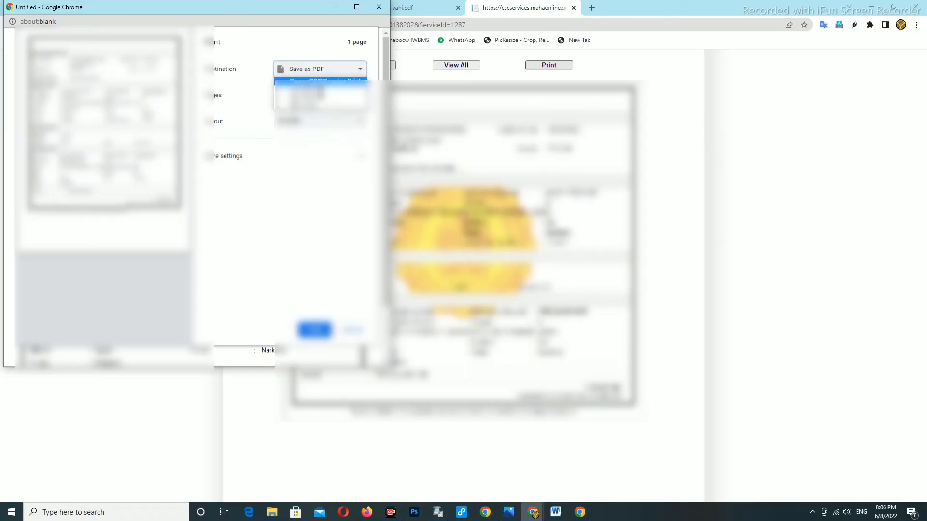